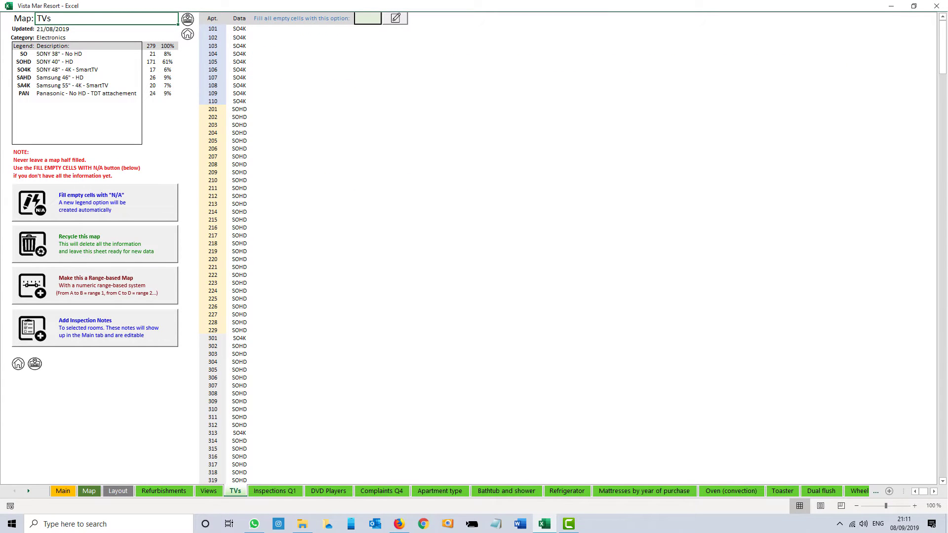
Step: Go to the Main sheet and sort the map list by category from A to Z
key(ctrl+Page_Up)
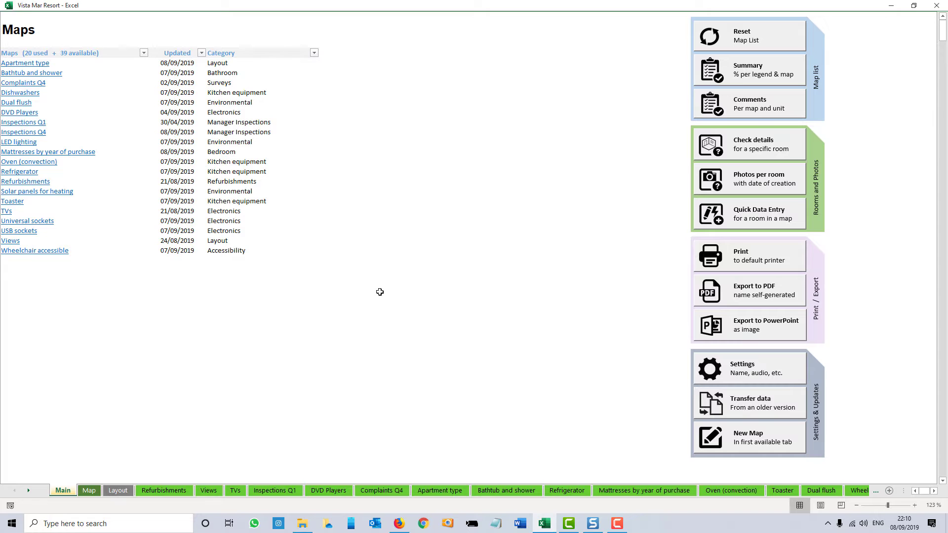
click(34, 125)
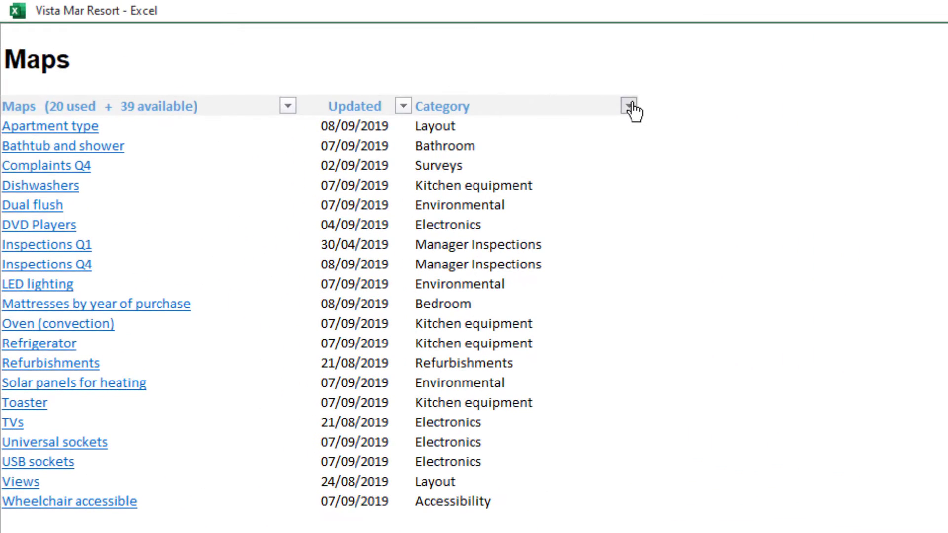
click(629, 106)
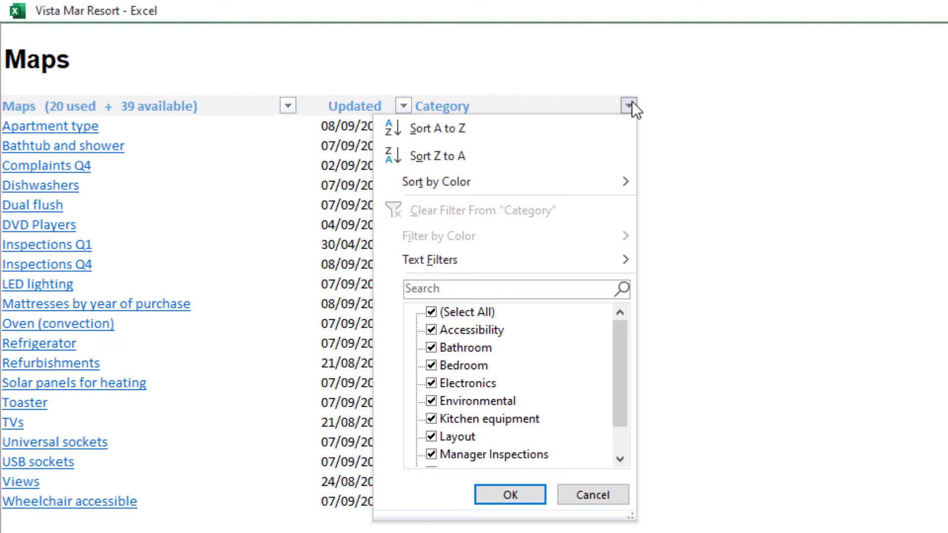
click(584, 128)
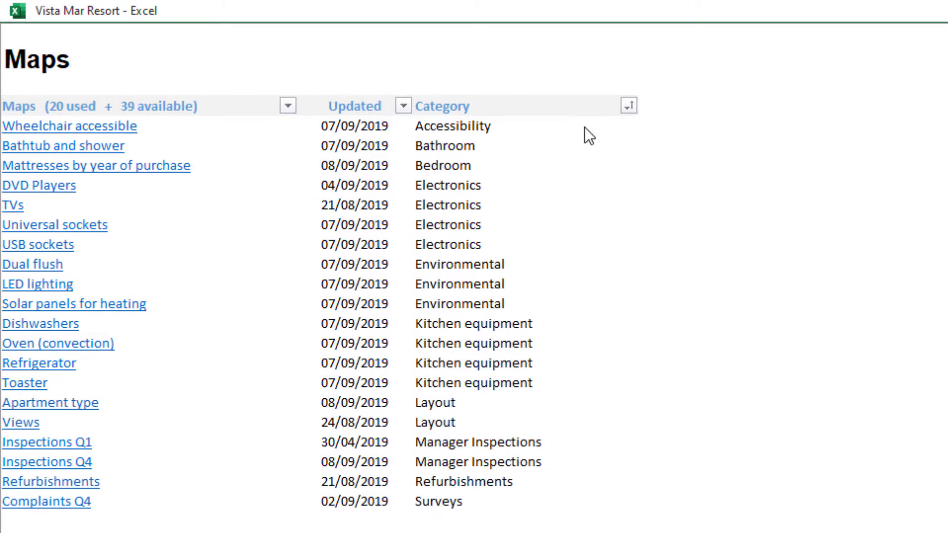
Step: Filter the map list's Category column to show only the Environmental maps
click(630, 109)
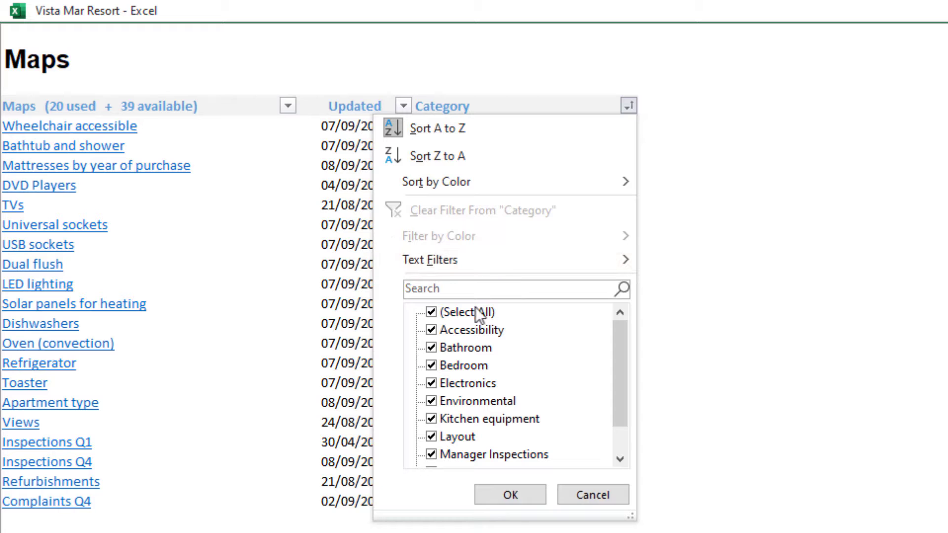
click(464, 319)
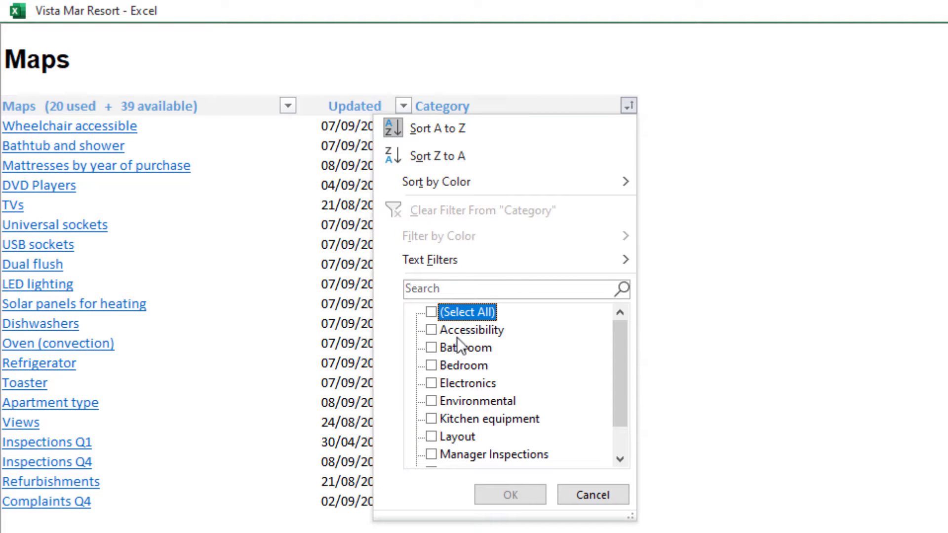
click(432, 401)
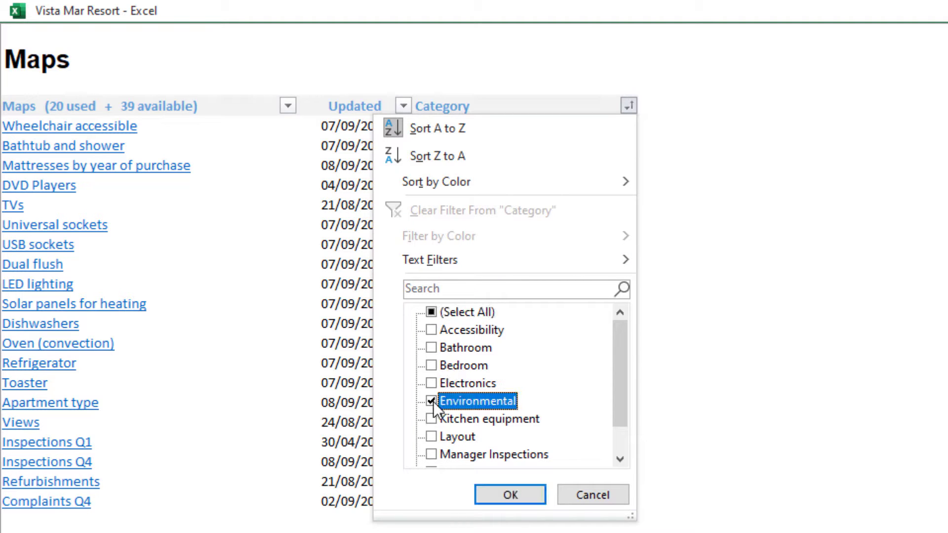
click(490, 487)
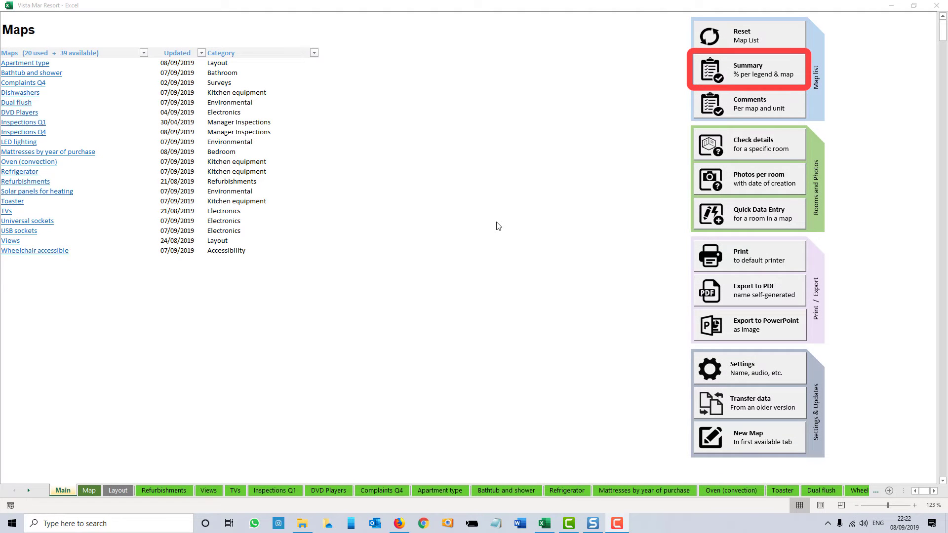
Step: Start a per-legend summary of the maps and sort its selection list by category from A to Z
click(750, 79)
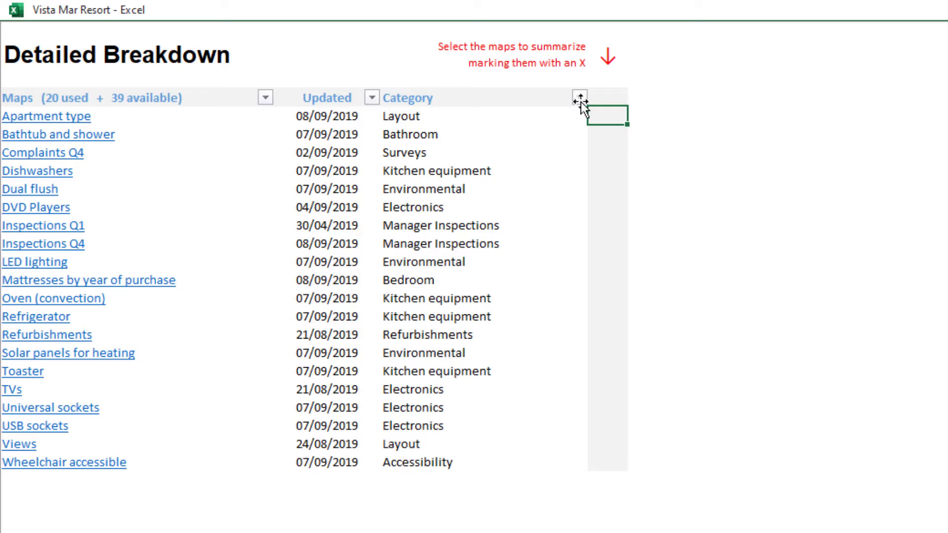
click(580, 98)
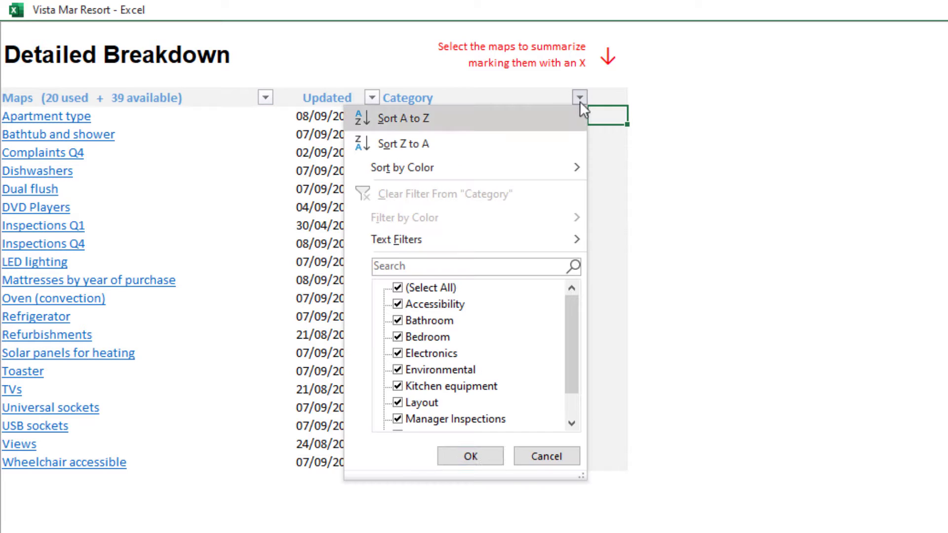
click(554, 117)
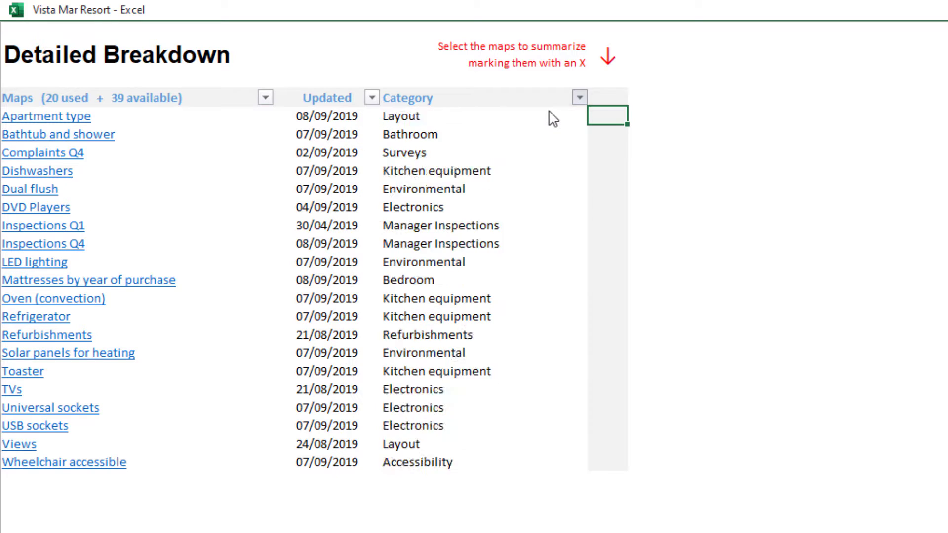
Step: Mark Dual flush, LED lighting and Solar panels for heating with an x and create their summary
click(609, 243)
text(x)
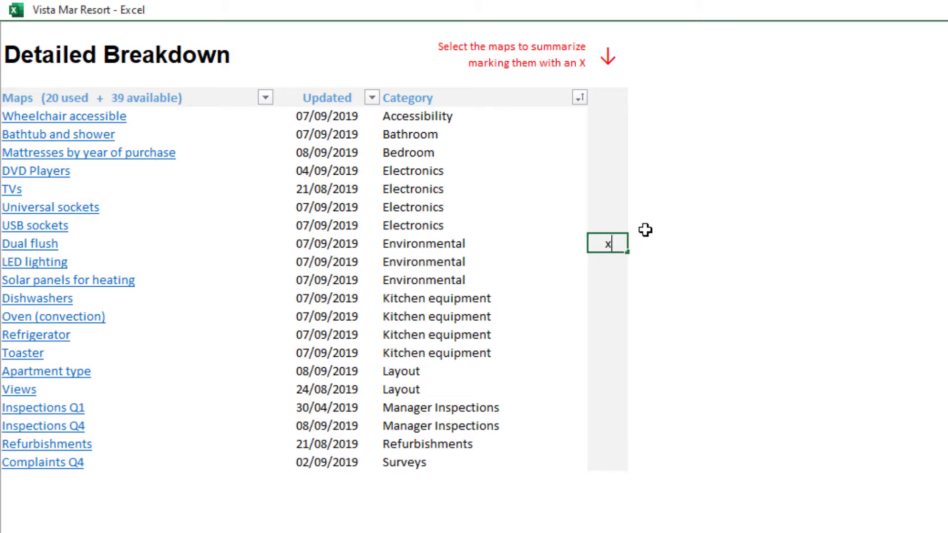
key(Return)
text(x)
key(Return)
text(x)
key(Return)
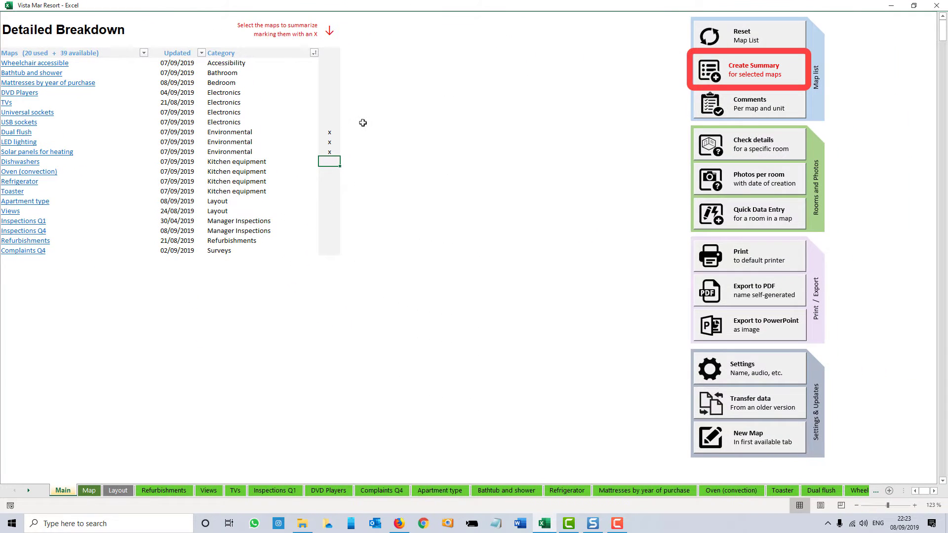
click(737, 76)
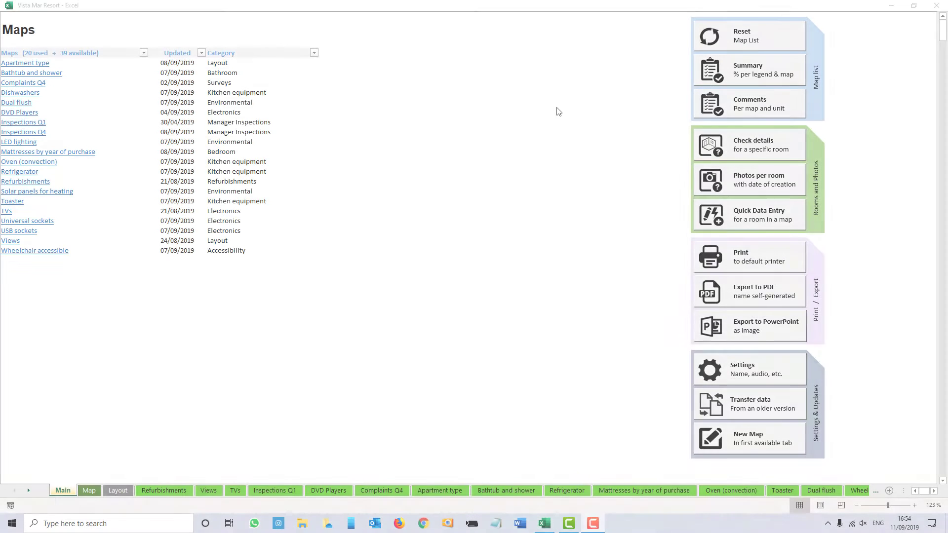
Step: Start a comments report, mark the Inspections Q4 map with an x and generate its comments
click(742, 108)
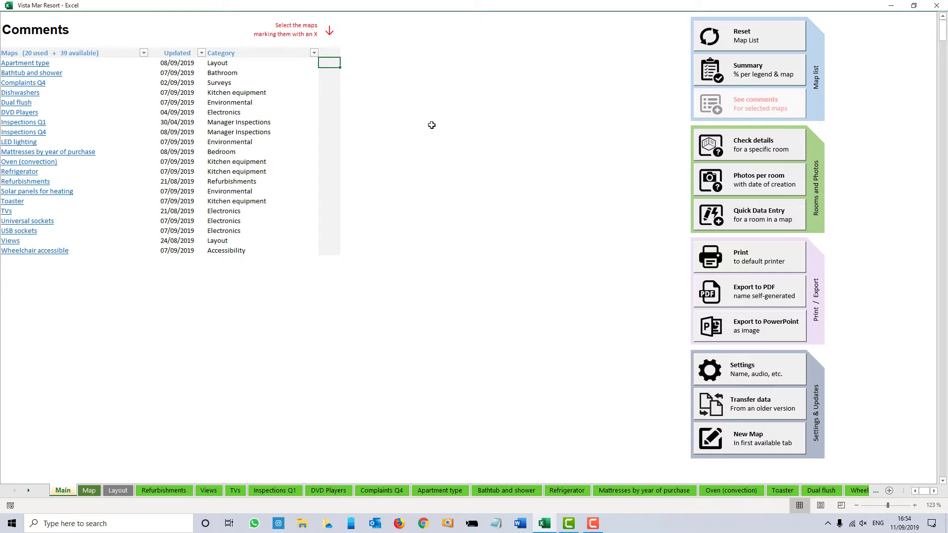
click(330, 132)
text(x)
key(Return)
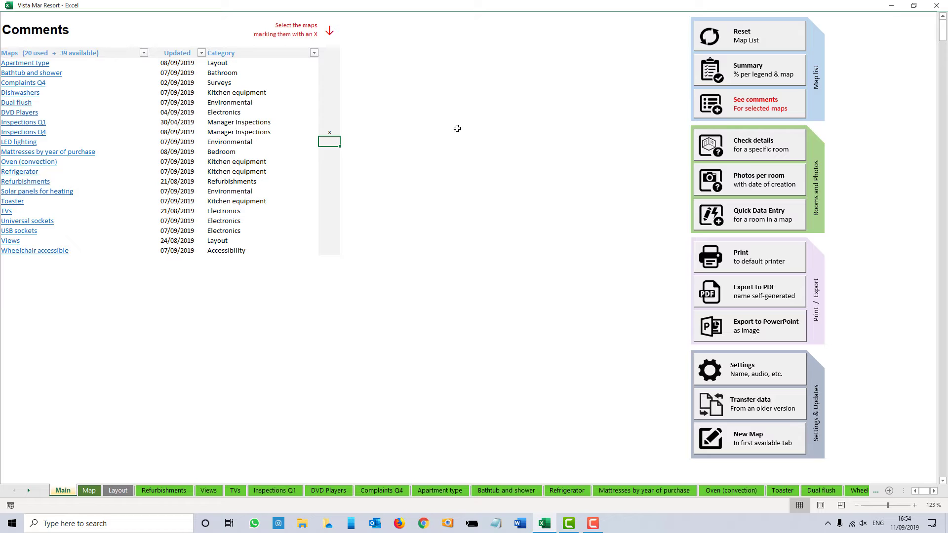
click(727, 102)
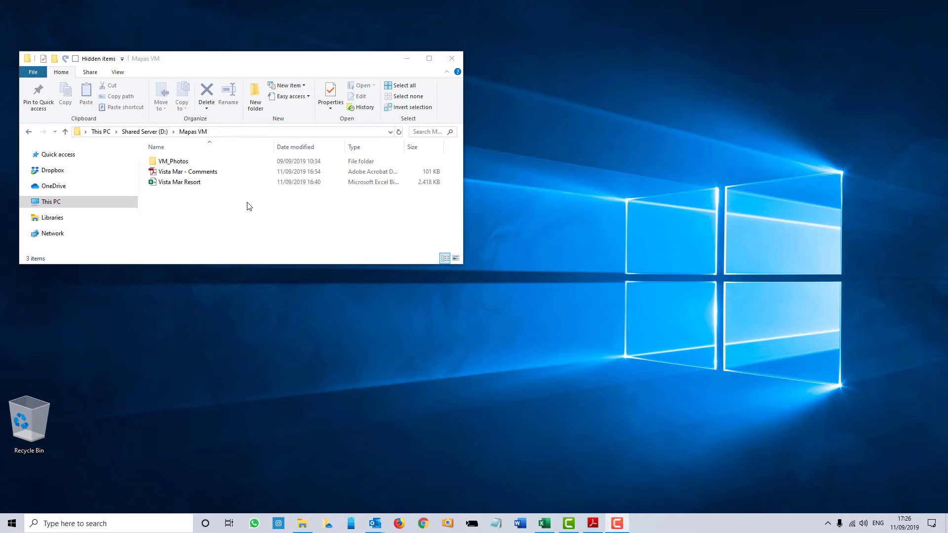
Step: Review the Vista Mar - Comments PDF in Adobe Reader and attach it to the Outlook draft addressed to Jefes de Departamento
double_click(212, 173)
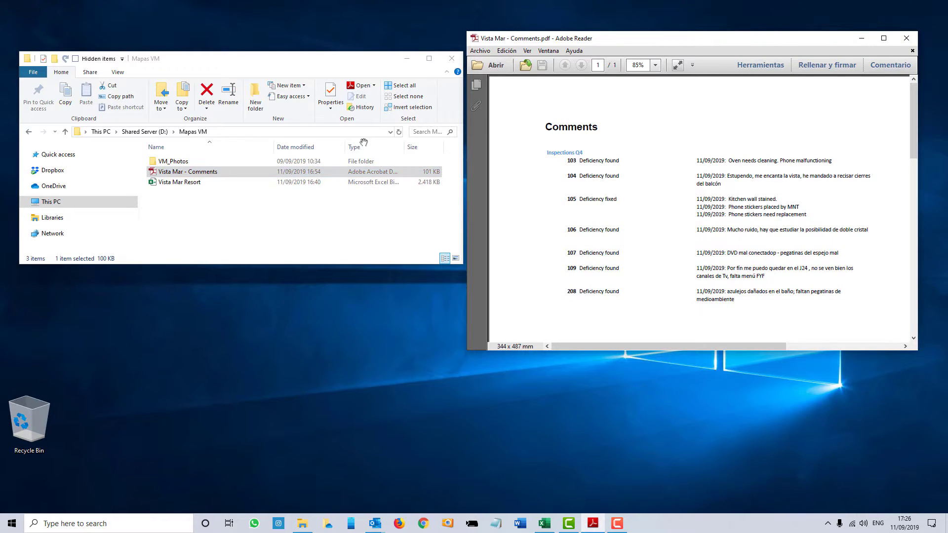
click(904, 44)
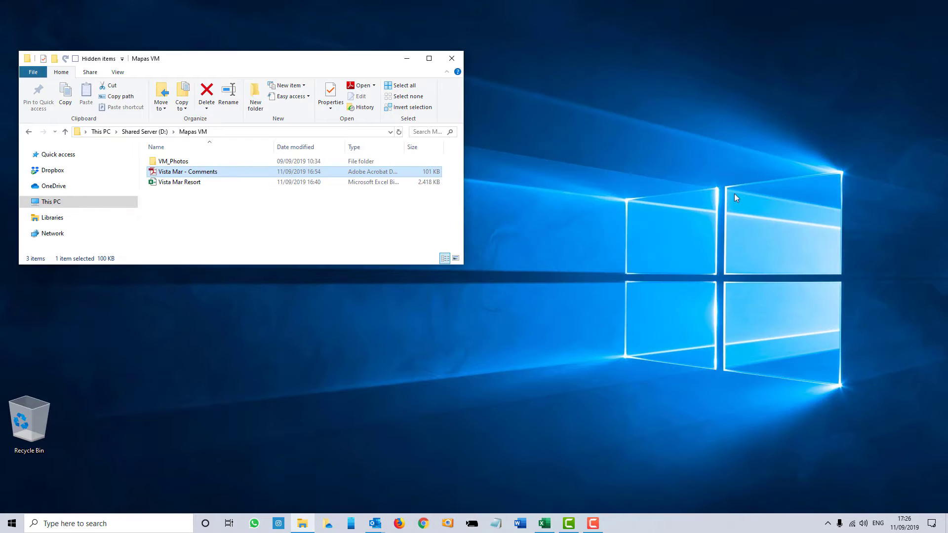
click(375, 523)
click(404, 502)
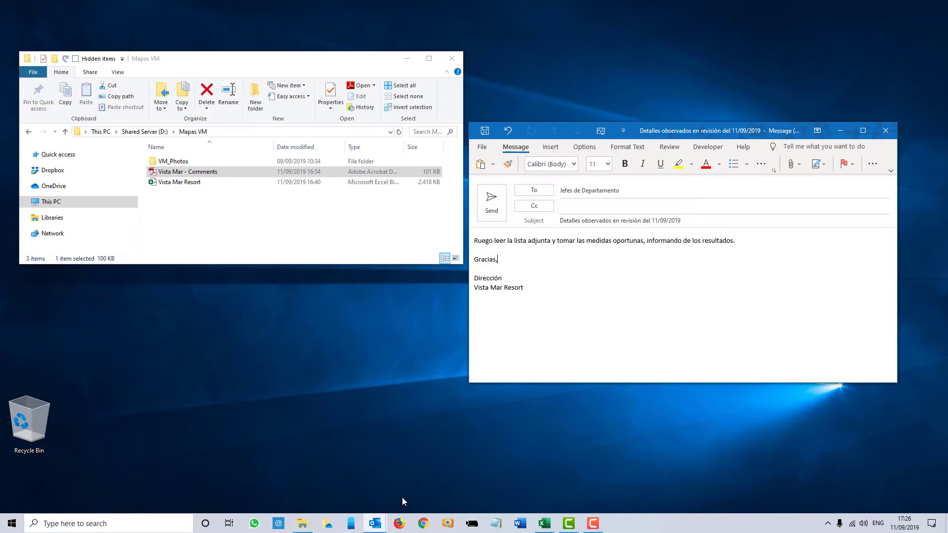
drag(188, 172, 540, 261)
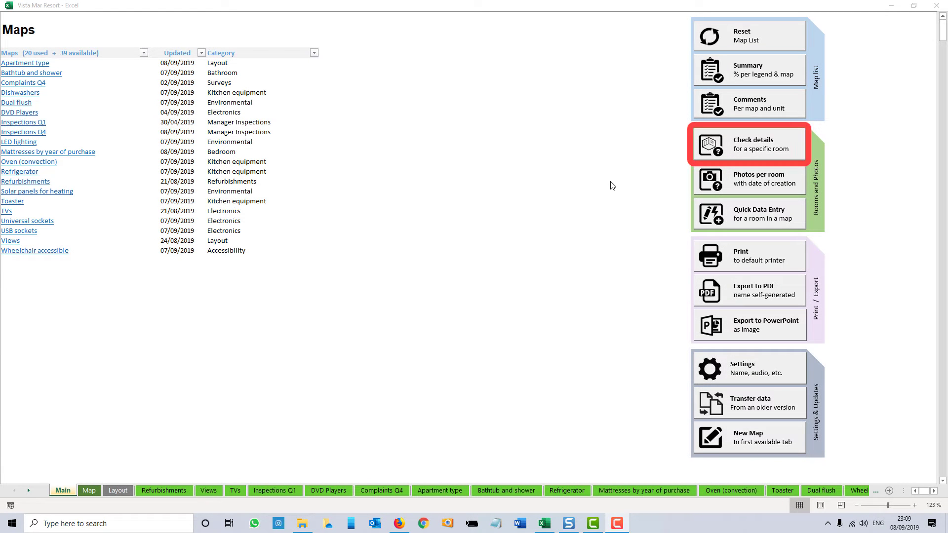
Step: Look up the details of room 105 across all maps
click(730, 152)
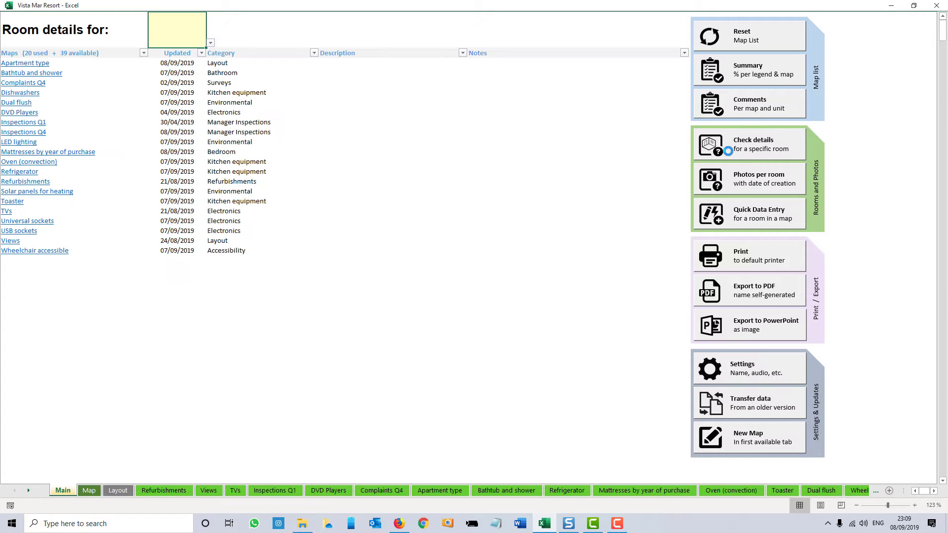
text(105)
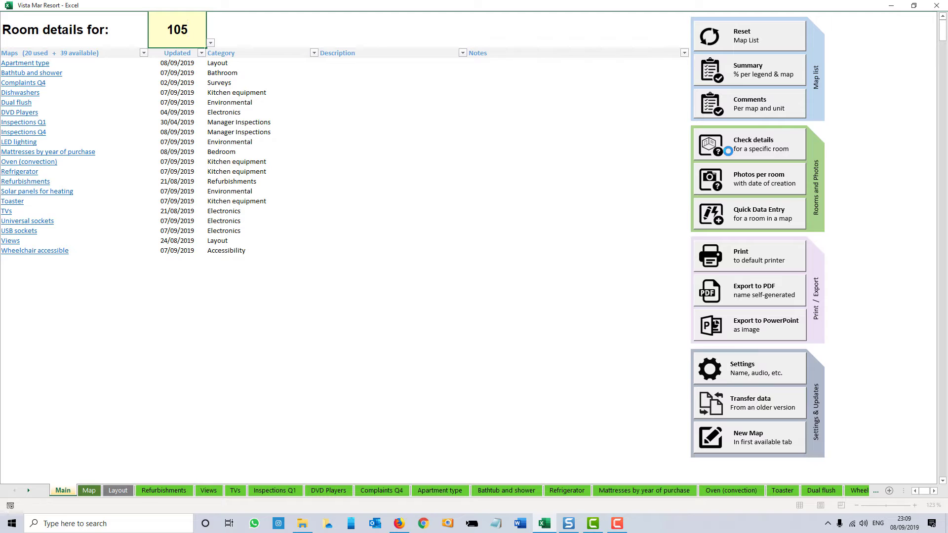
key(Return)
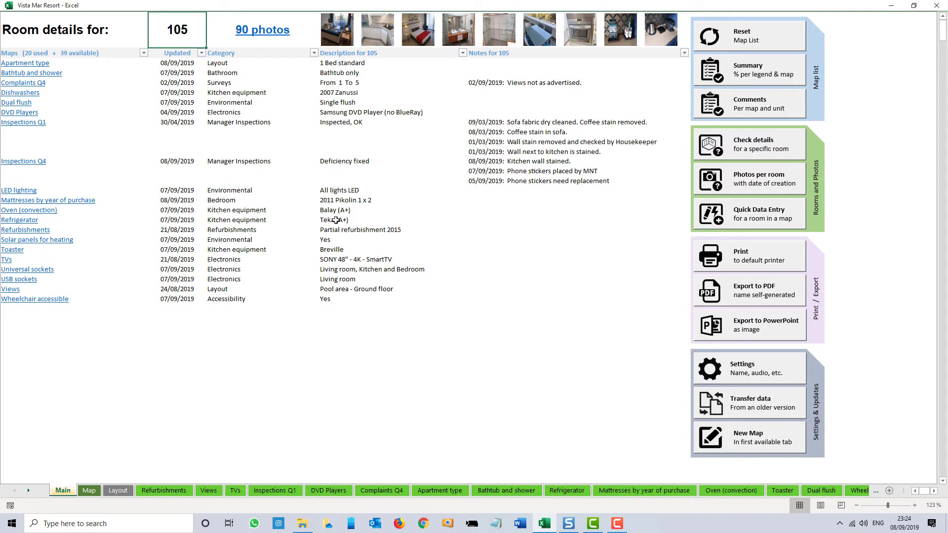
Step: Open the photo dossier for room 105 in the browser and look through its pictures
click(267, 36)
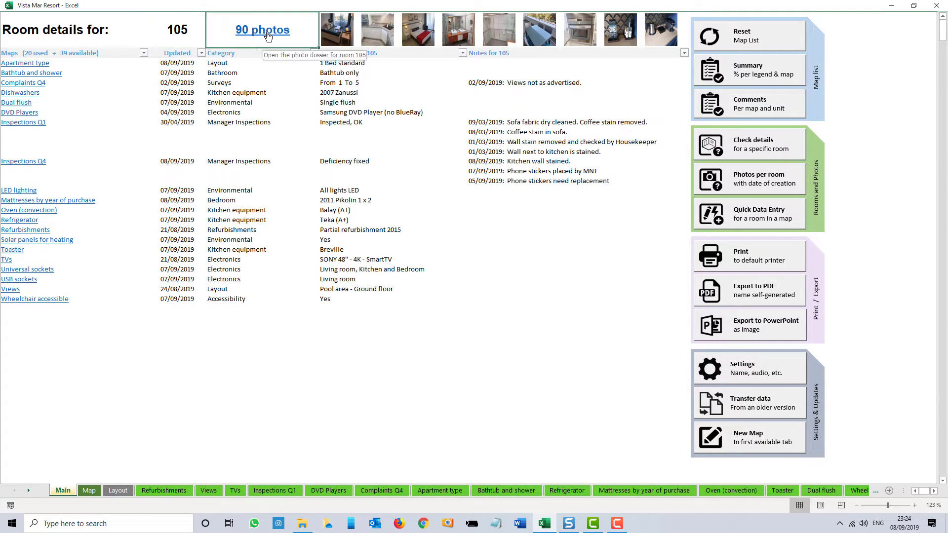
click(268, 36)
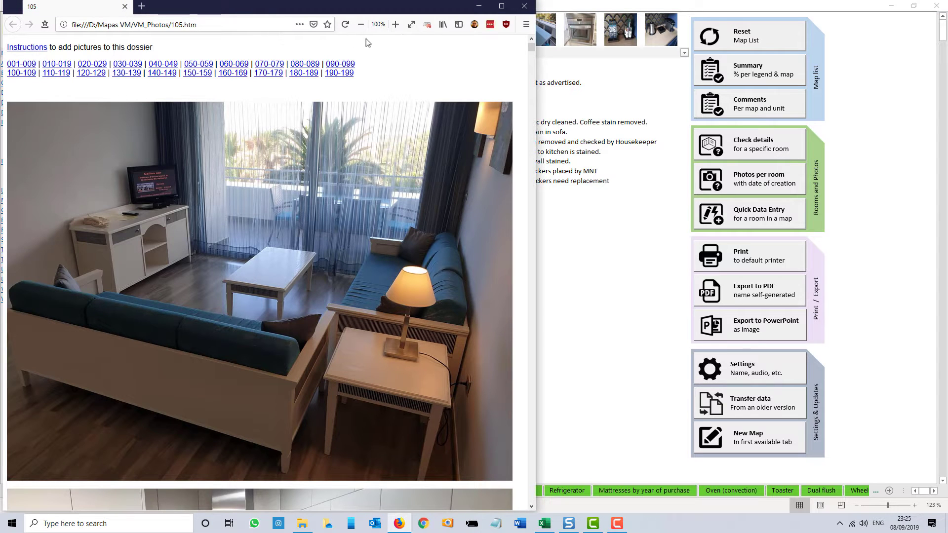
scroll(532, 52, down, 2)
scroll(531, 51, down, 6)
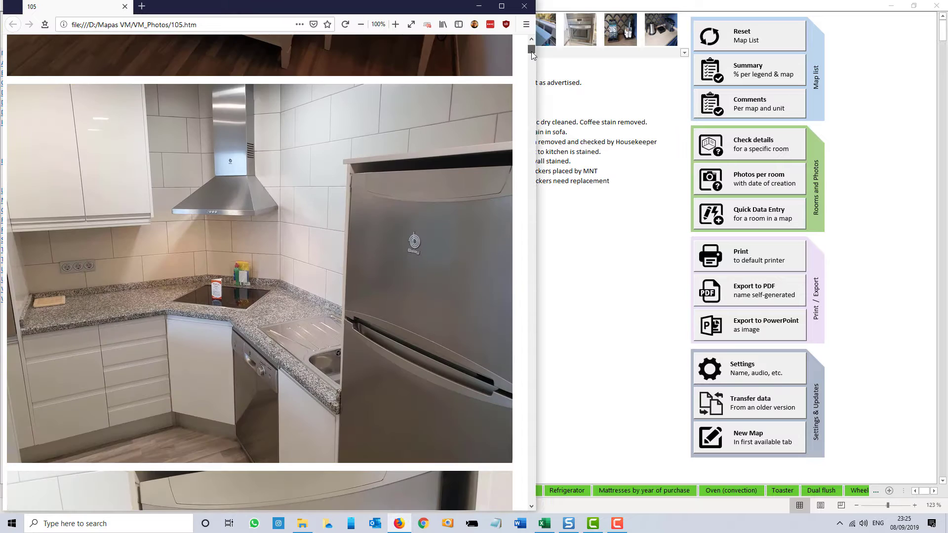
scroll(532, 53, down, 16)
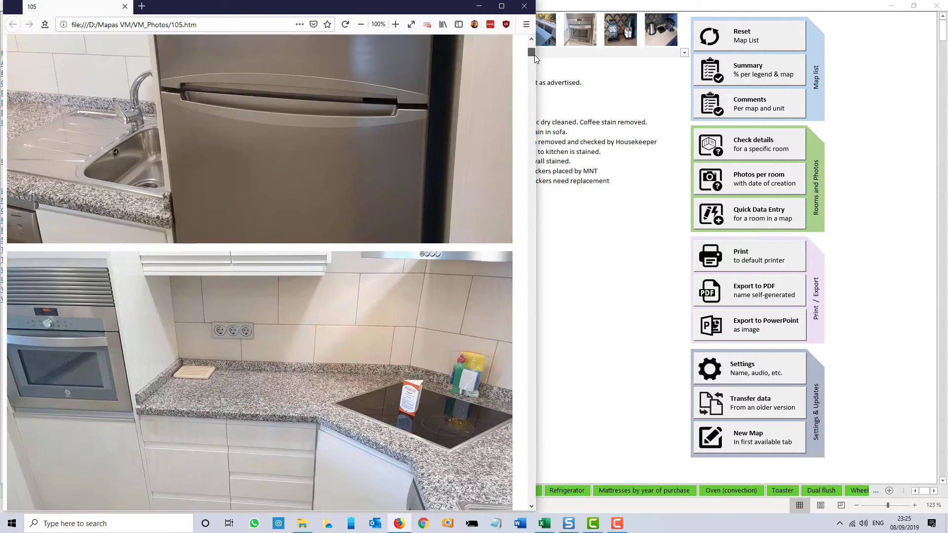
scroll(535, 55, down, 20)
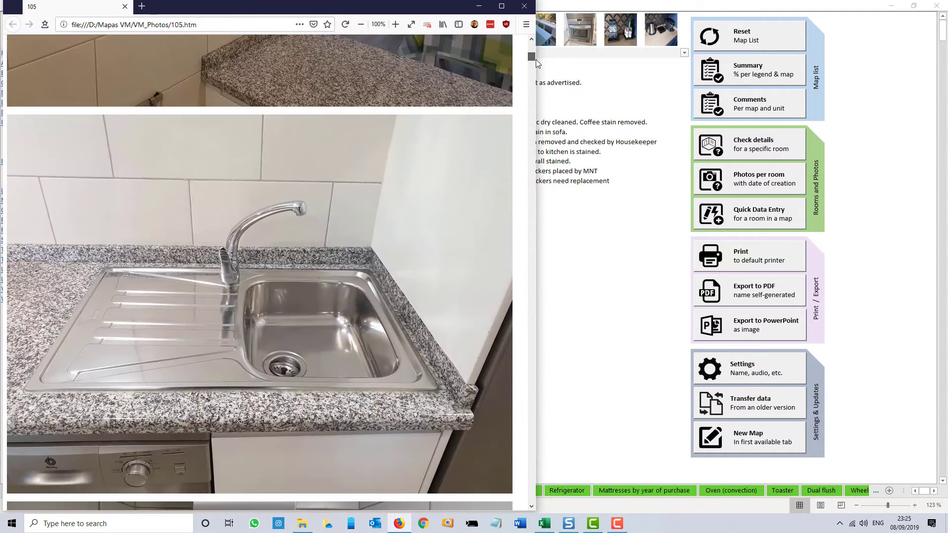
scroll(536, 61, down, 4)
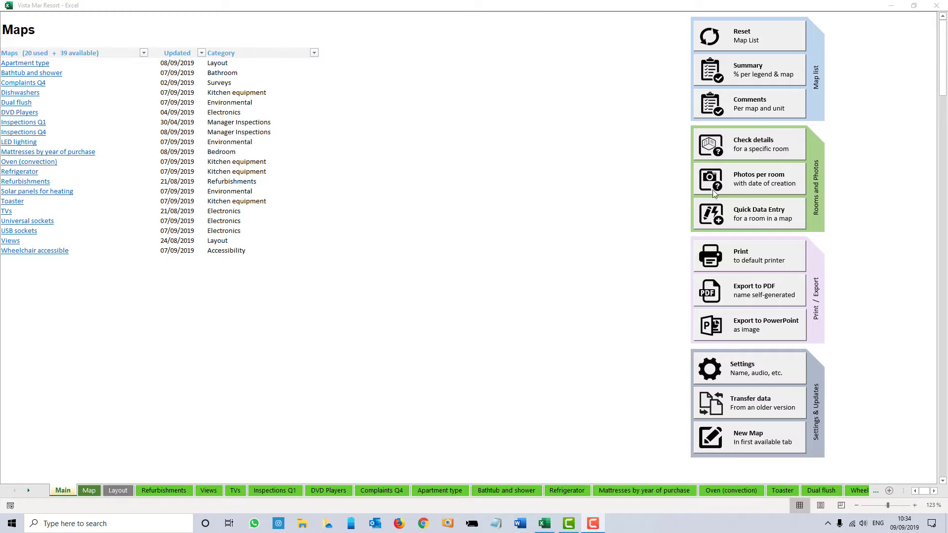
Step: List the photos per room with their dates and look through apartment 201's photo dossier
click(753, 190)
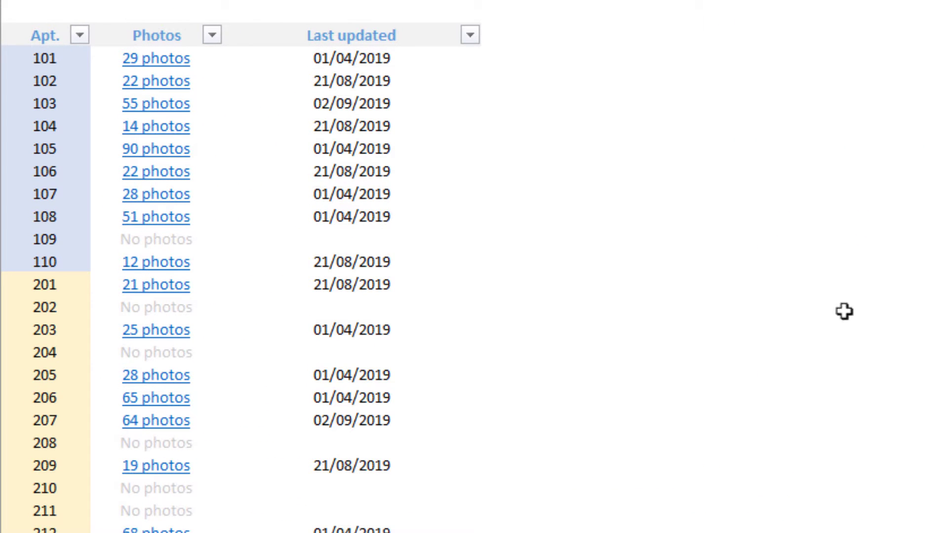
click(165, 286)
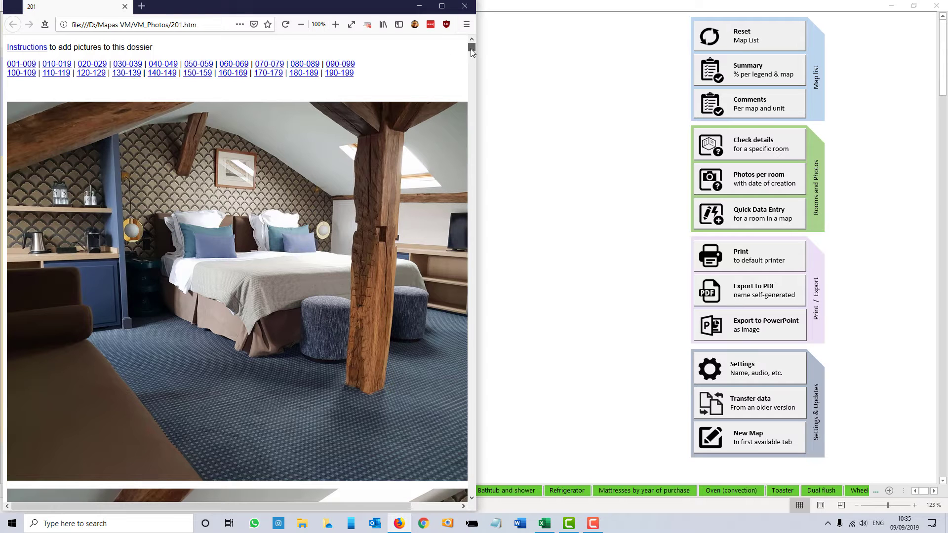
scroll(470, 49, down, 20)
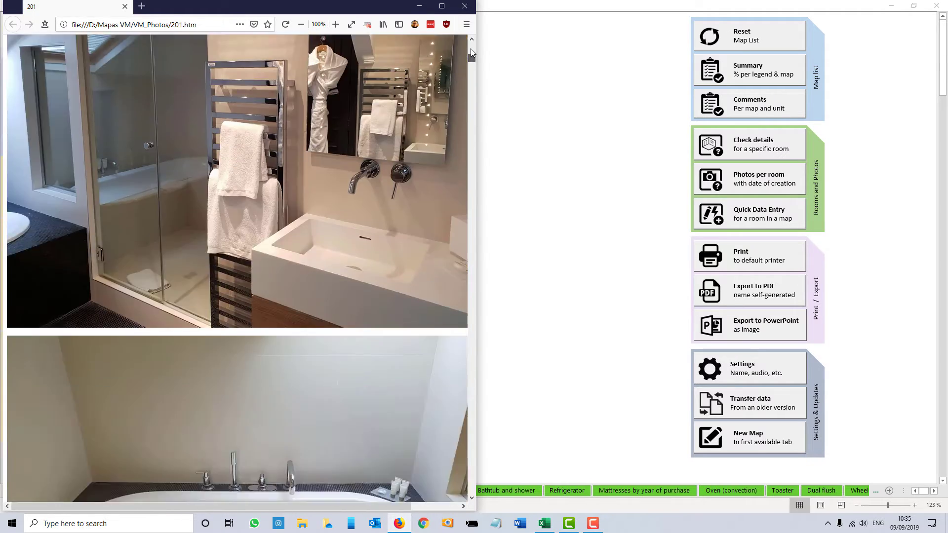
scroll(471, 49, down, 20)
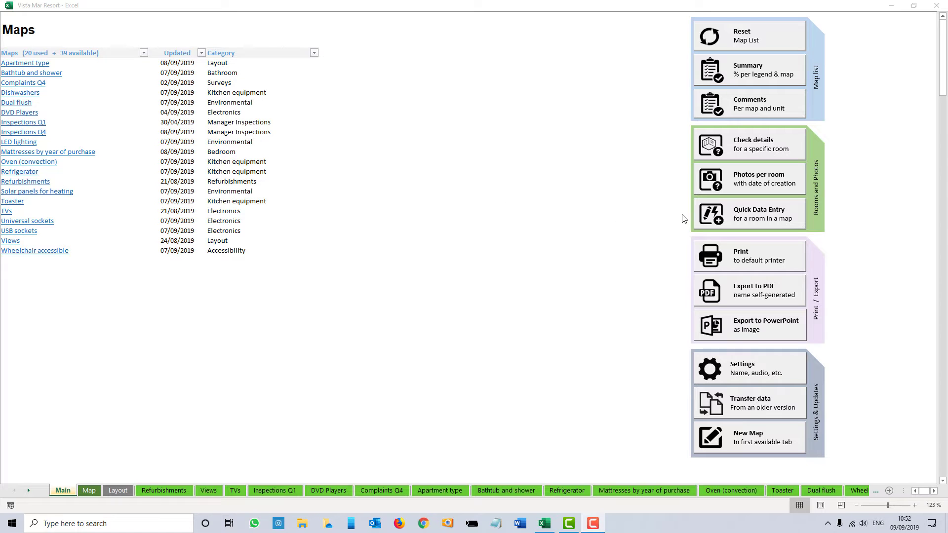
Step: Fill in a quick data entry for room 201 in the Inspections Q1 map with code D and the note "Kitchen floor stained."
click(733, 220)
click(733, 219)
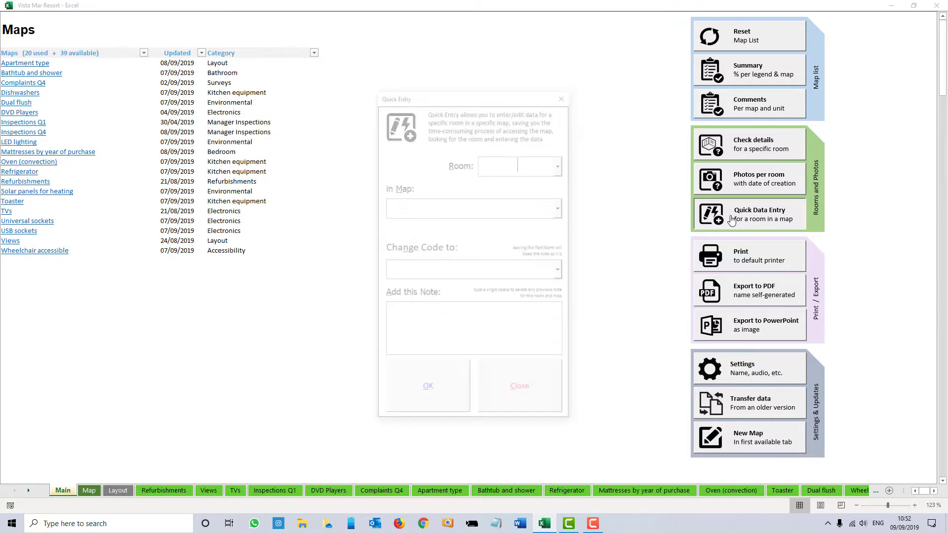
text(201)
key(Tab)
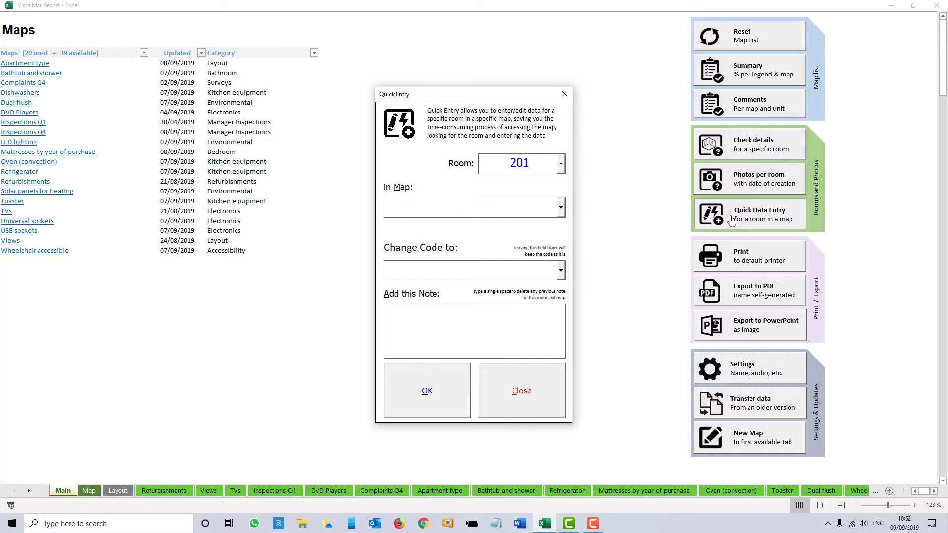
text(Inspections Q1)
key(Tab)
text(D)
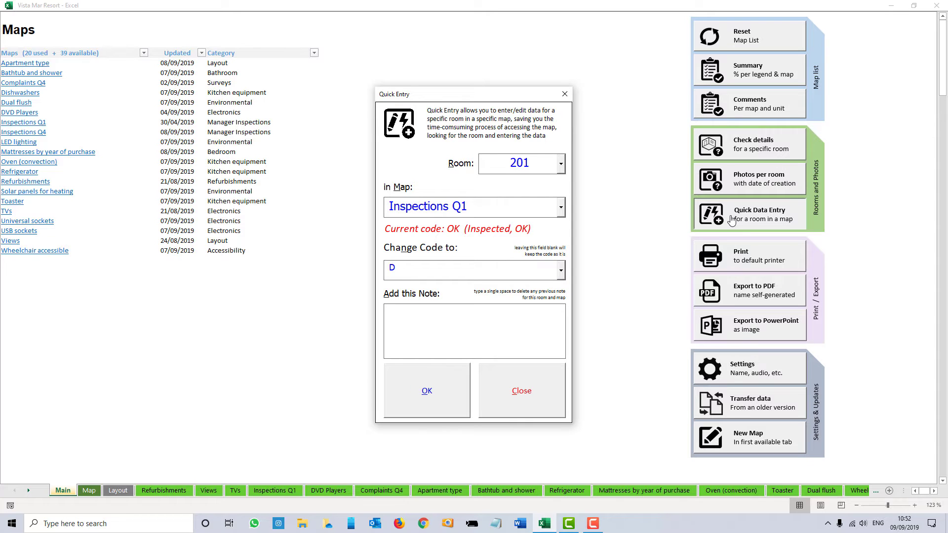
text(Kitchen floor stained.)
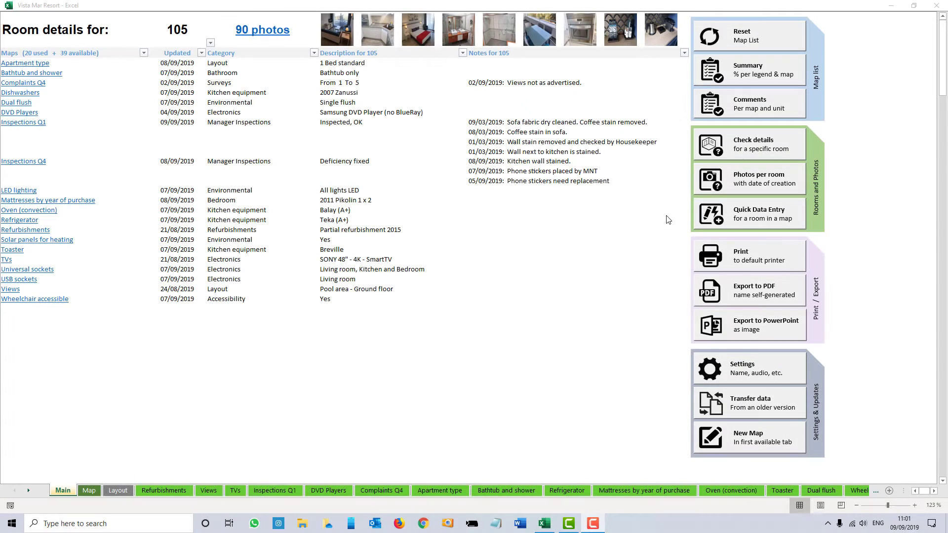
Step: Start a quick data entry for room 105, browse the available maps and choose Refrigerator
click(739, 218)
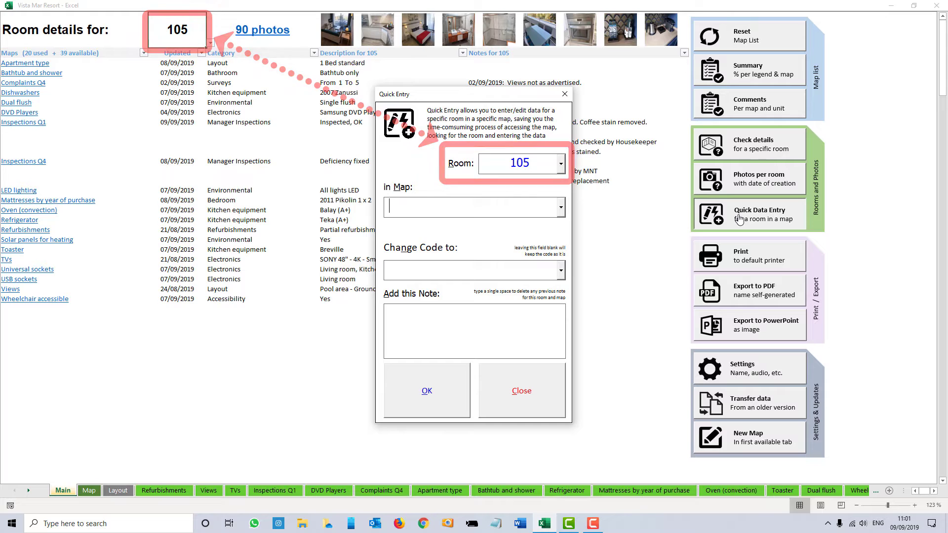
key(F4)
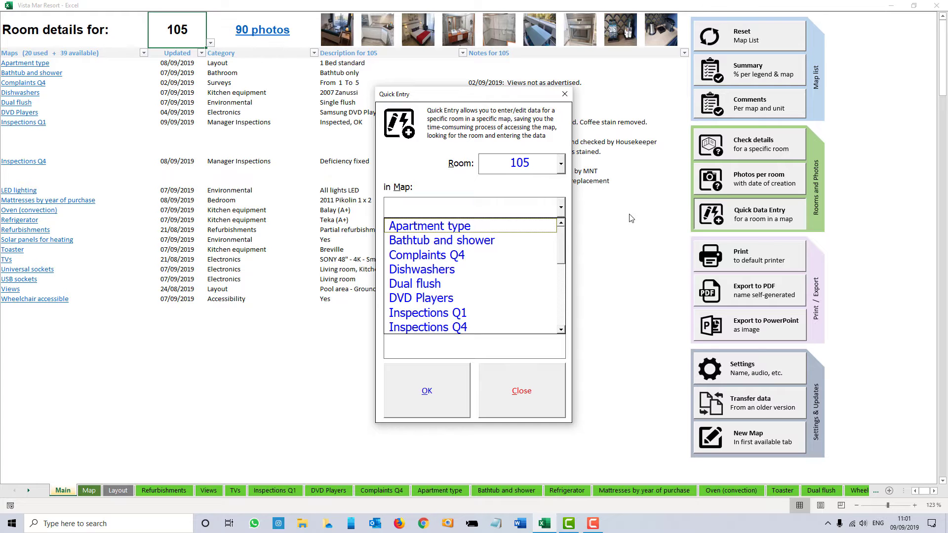
click(561, 208)
click(561, 208)
drag(561, 232, 581, 231)
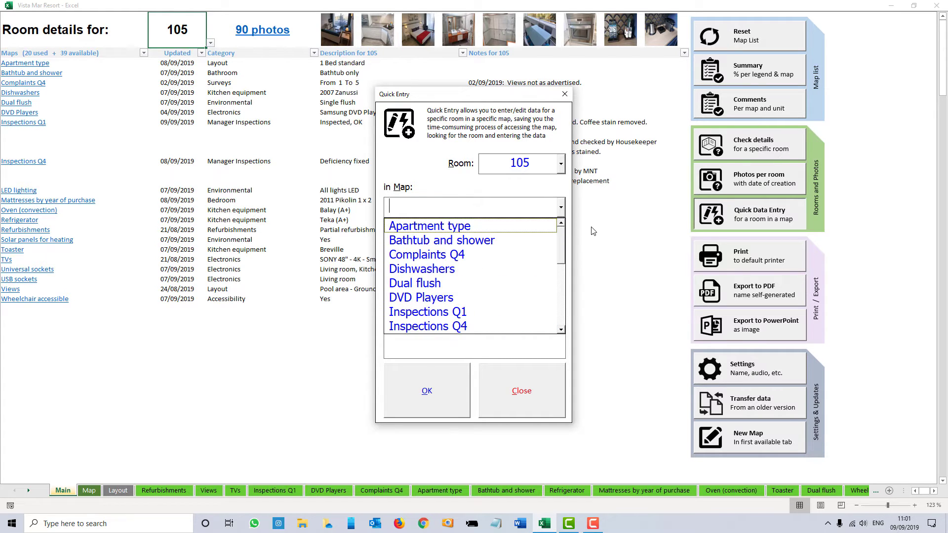
click(492, 205)
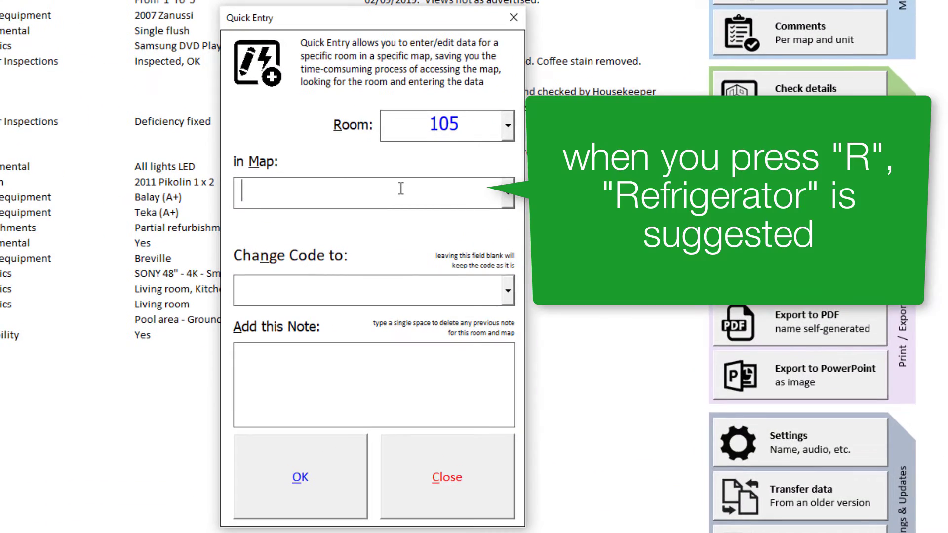
text(Refrigerator)
key(Tab)
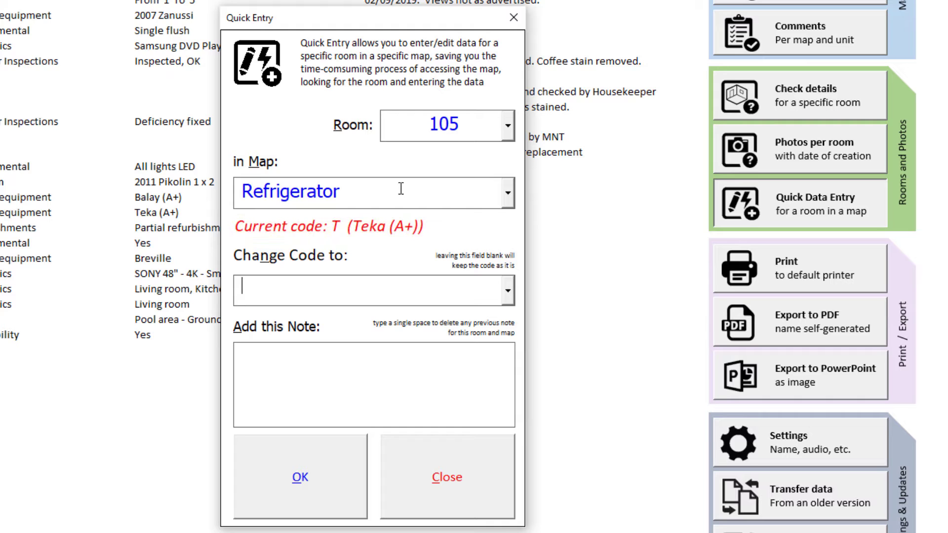
Step: Change room 105's refrigerator code to B (Balay), add the note "Changed recently." and submit the entry
click(508, 301)
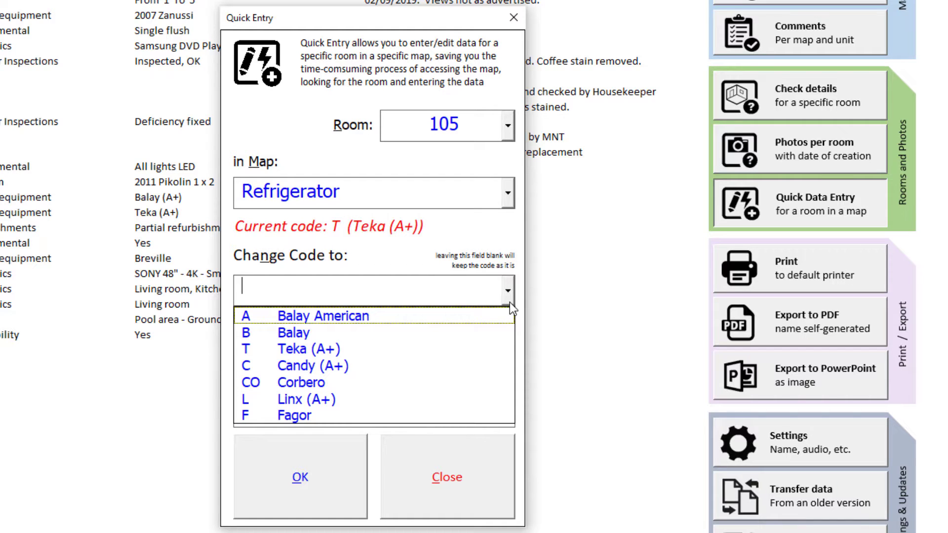
click(416, 331)
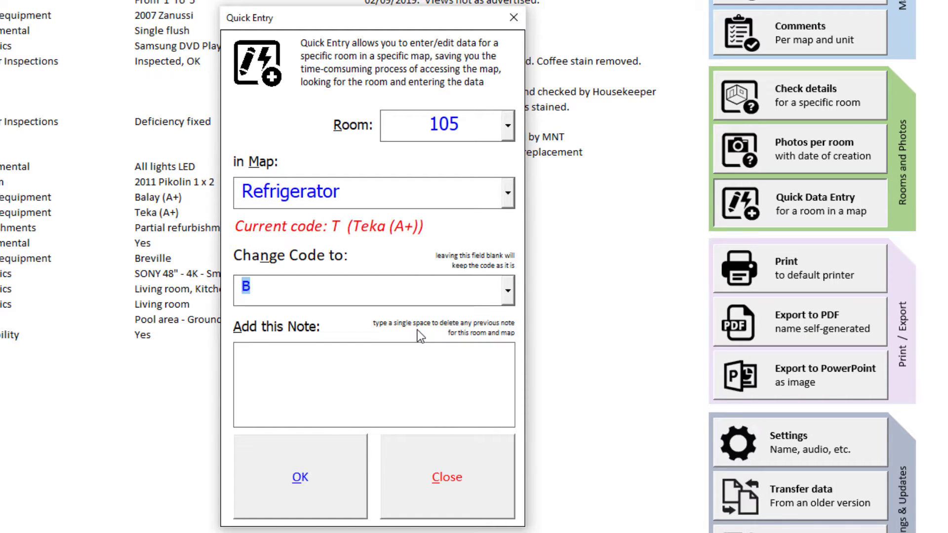
key(Tab)
text(Changed rece)
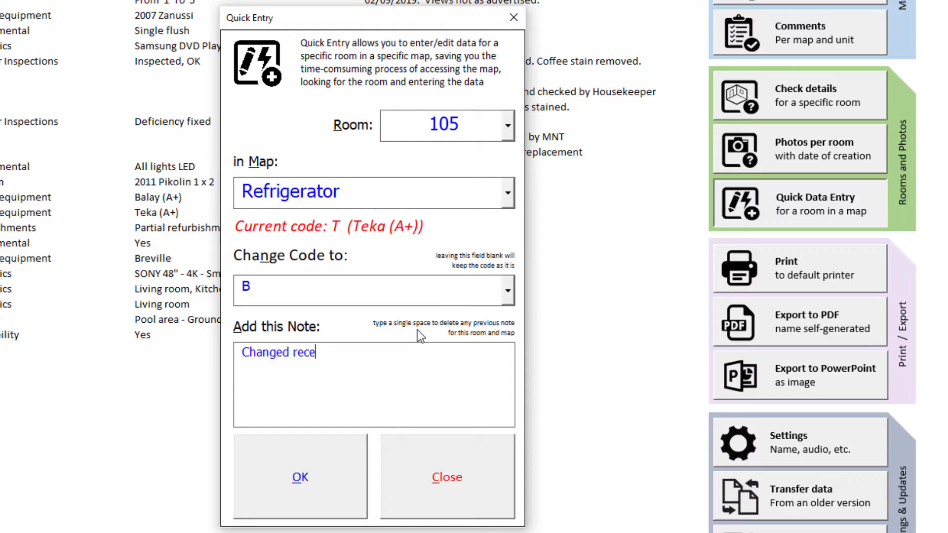
text(ntly.)
key(Tab)
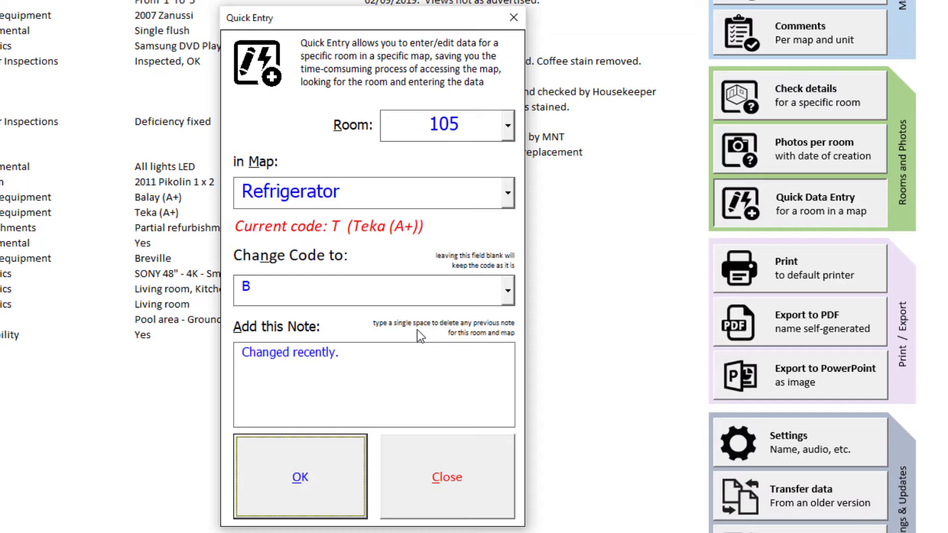
key(Return)
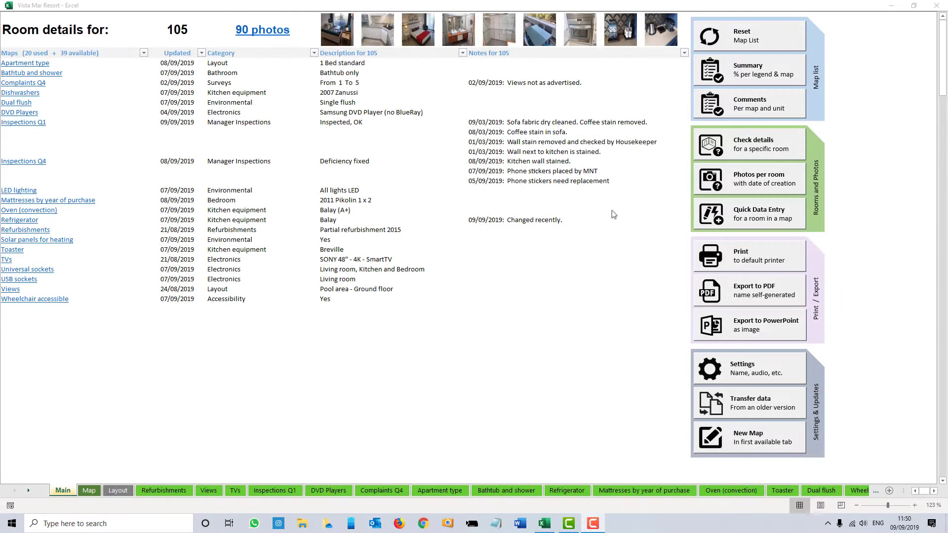
Step: Delete all previous notes for room 105 in the Inspections Q4 map using a blank-space note in Quick Entry
click(707, 218)
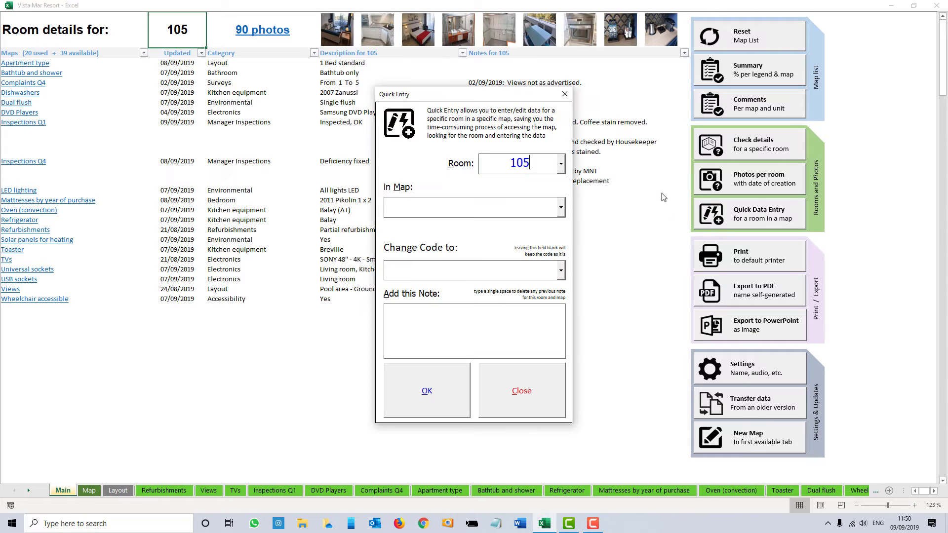
drag(462, 97, 759, 87)
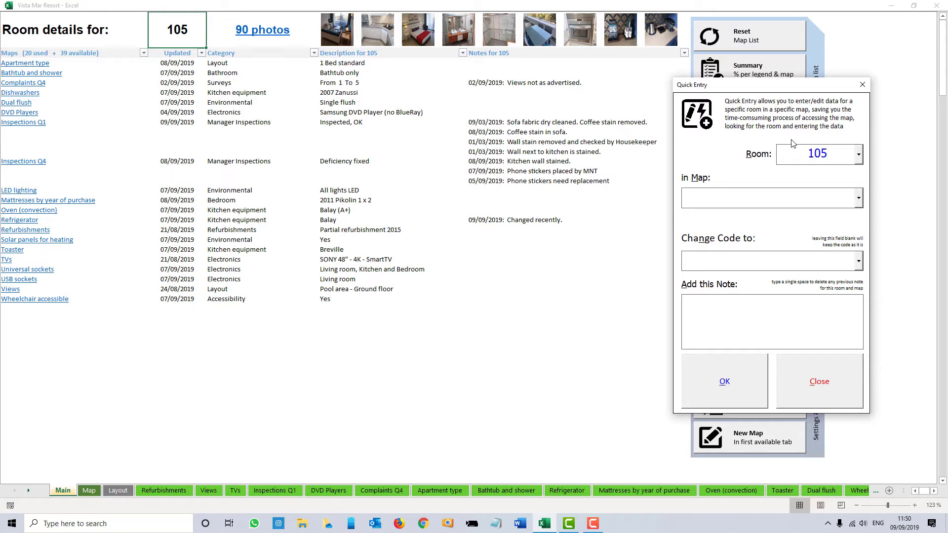
text(Inspections Q1)
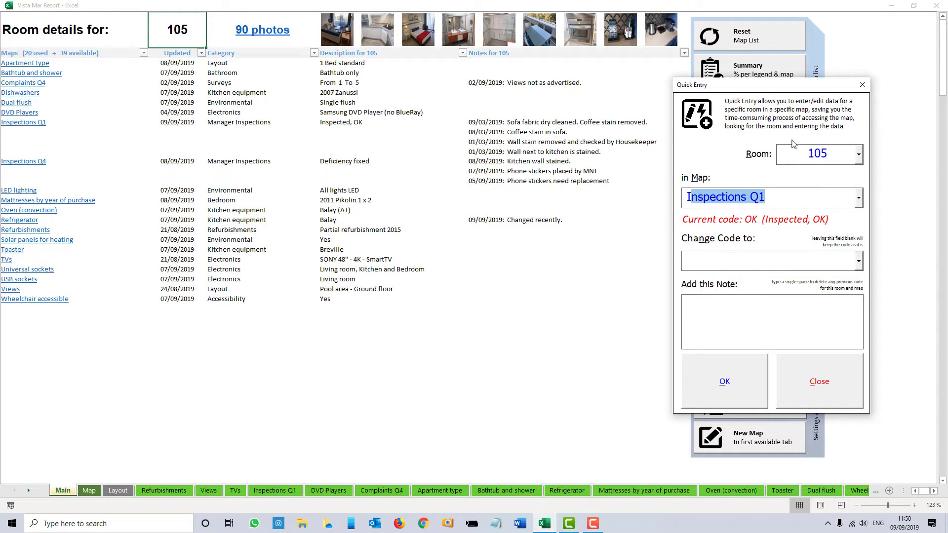
click(859, 198)
click(806, 228)
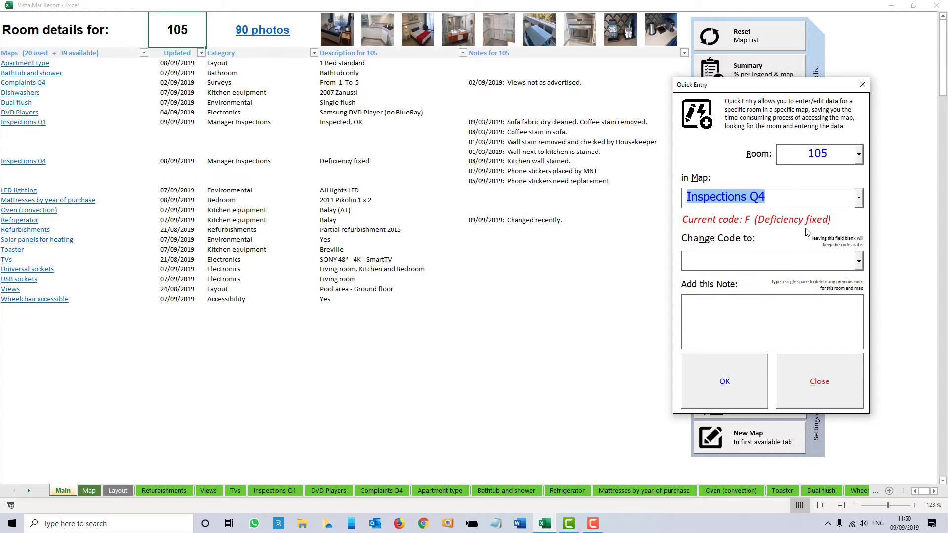
key(Tab)
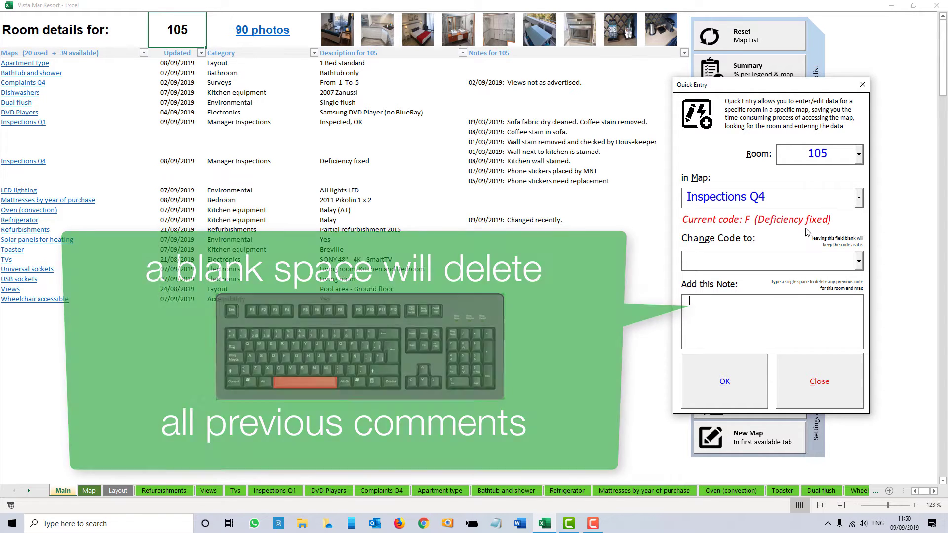
click(749, 367)
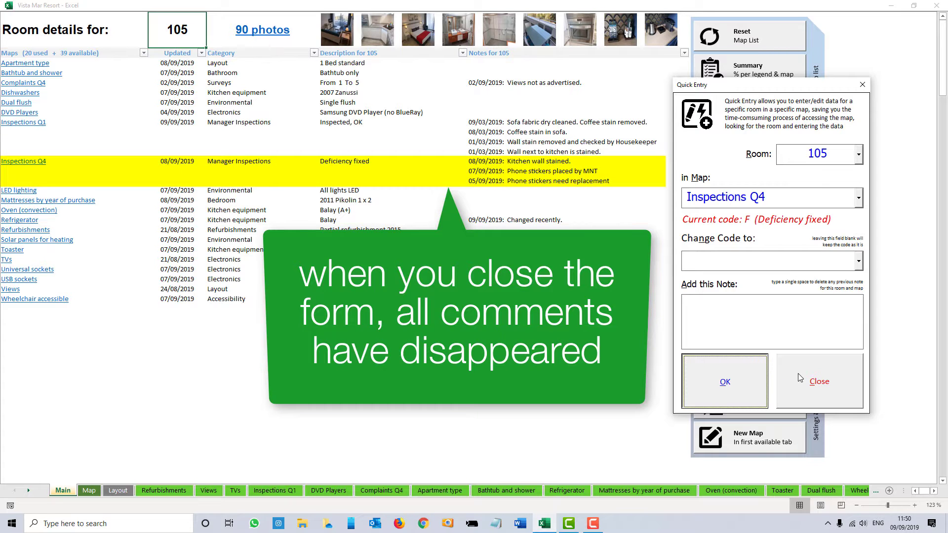
click(800, 378)
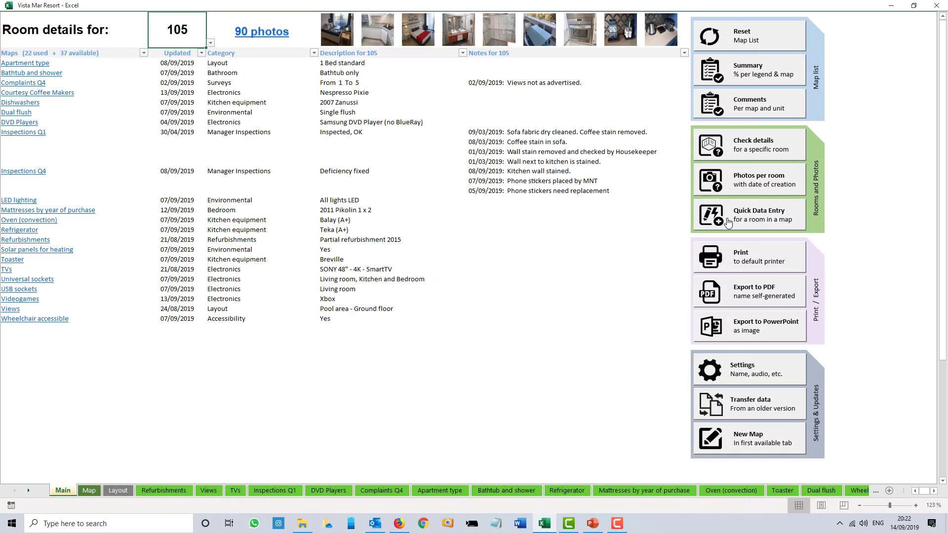
Step: Start a quick data entry for room 105 in the Complaints Q4 map and raise its value to 6
click(713, 217)
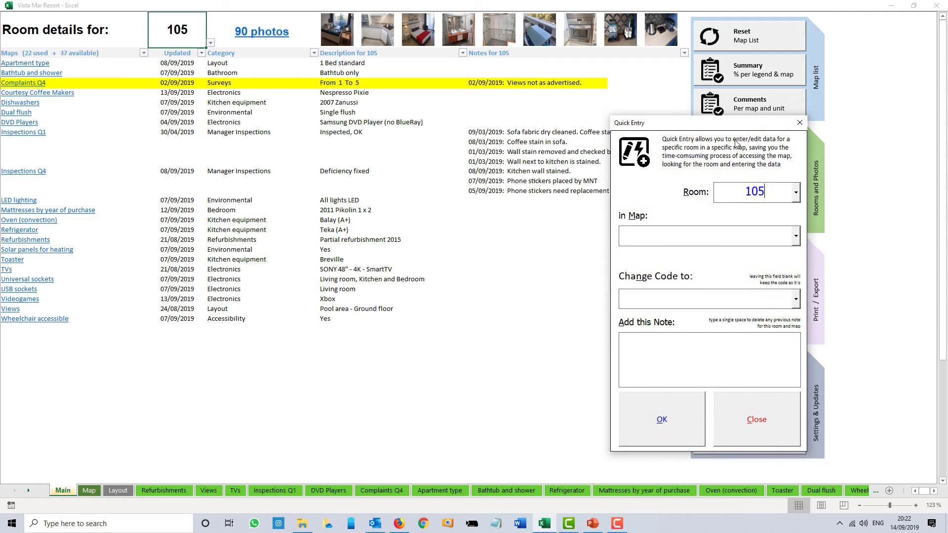
text(c)
key(Tab)
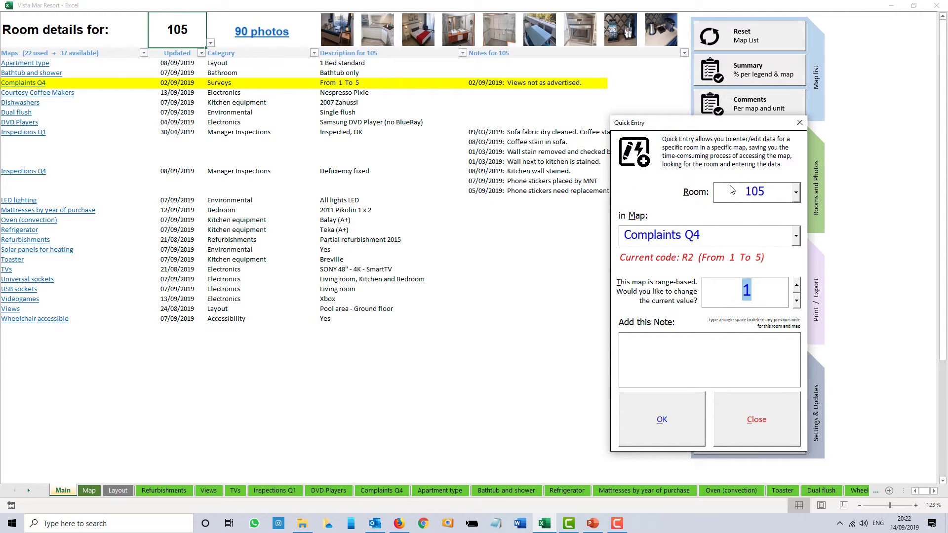
click(798, 285)
click(798, 285)
click(798, 285)
click(798, 285)
click(798, 285)
Step: Add the note "5 new complaints about the noise." to room 105's Complaints Q4 entry and submit it
text(5 new complaint)
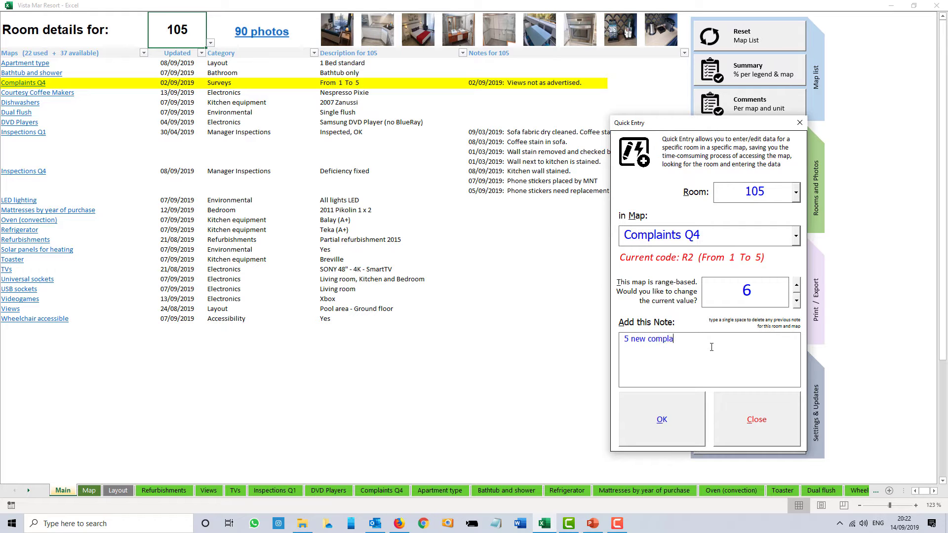
text(s about the noise.)
click(662, 419)
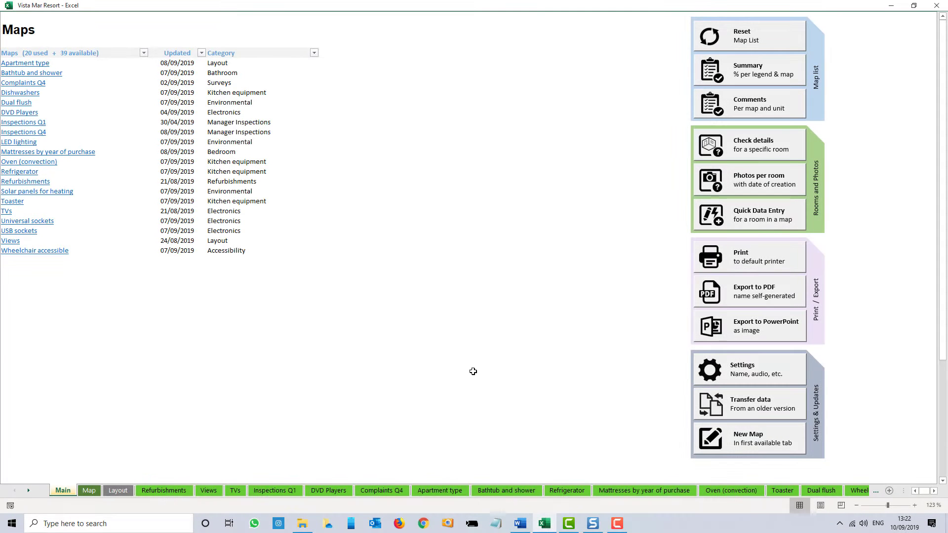
Step: Open the workbook's Settings, go through the general information fields and set Audio to Yes
click(787, 378)
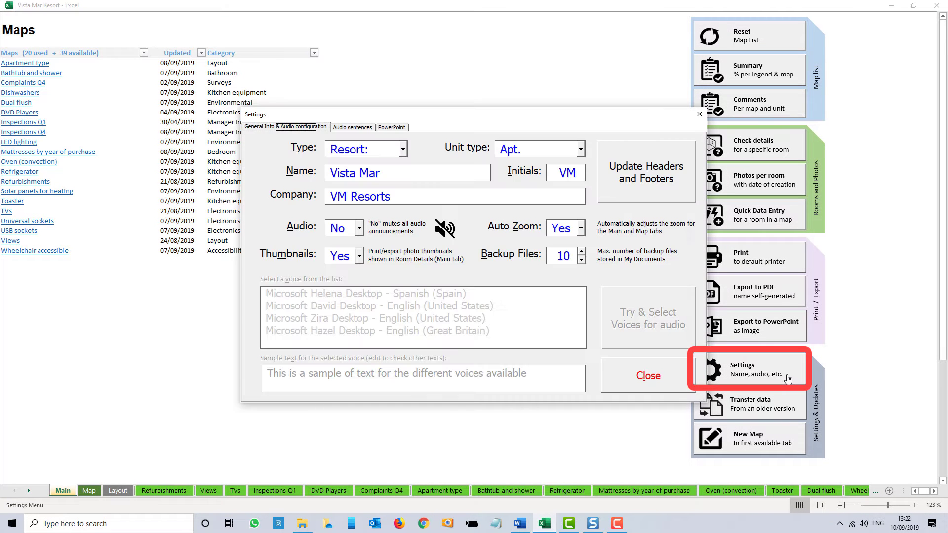
key(Tab)
key(Tab)
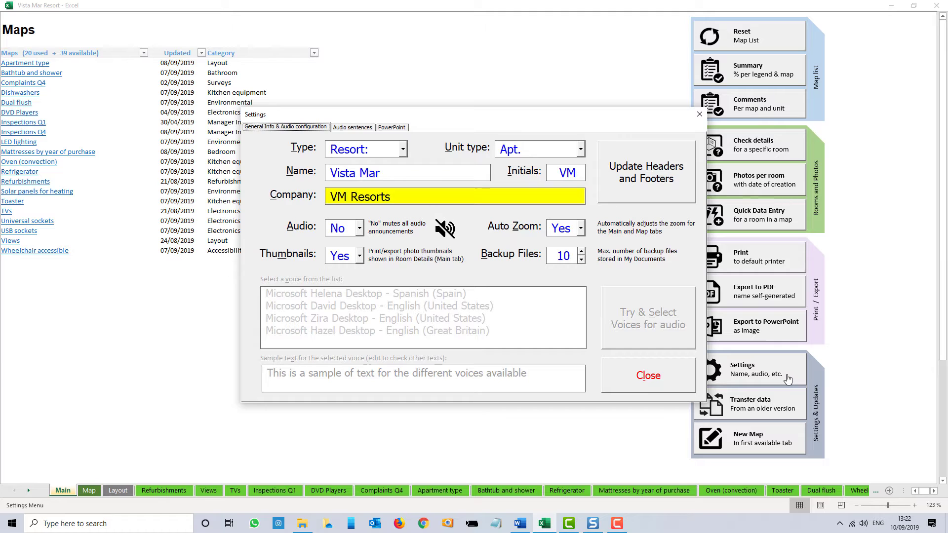
key(Tab)
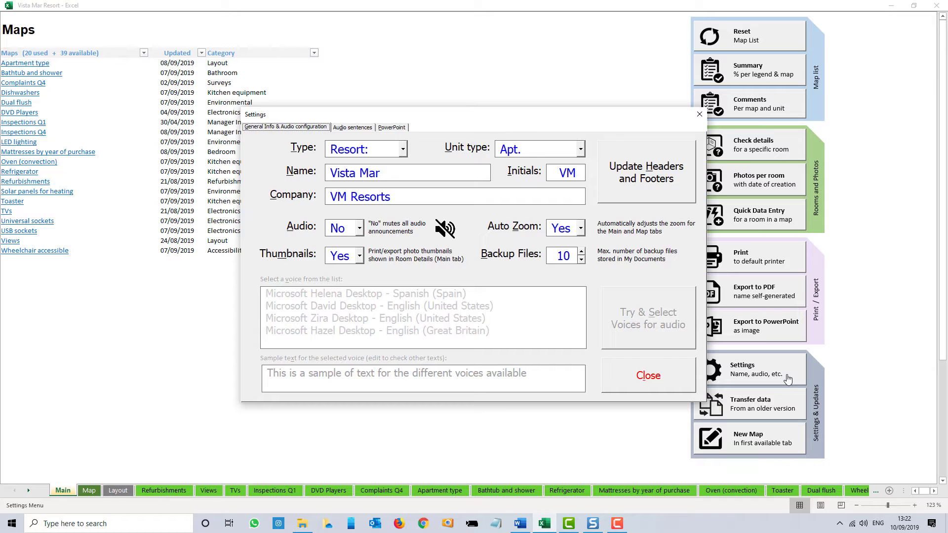
click(445, 229)
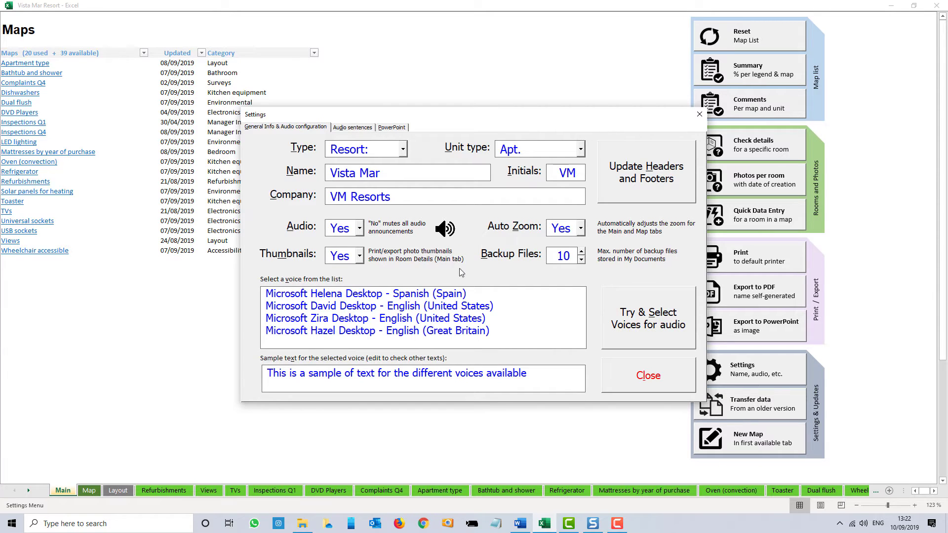
Step: Try the Microsoft David, Zira and Hazel Desktop voices for the audio announcements using the sample text
click(473, 307)
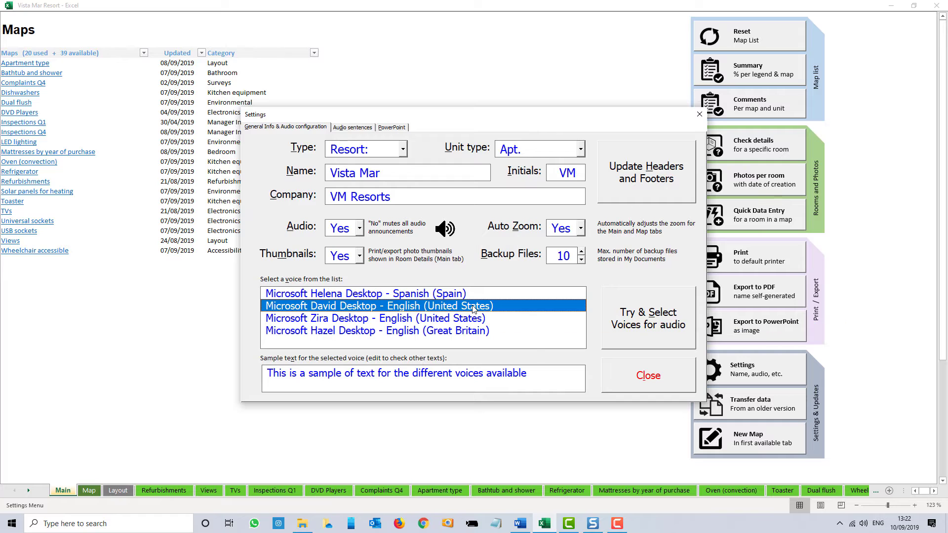
click(621, 334)
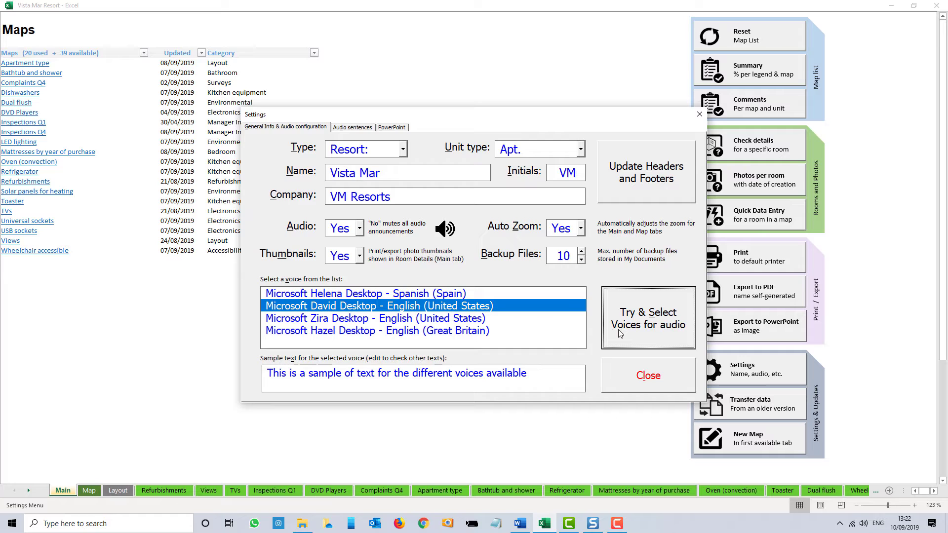
click(532, 321)
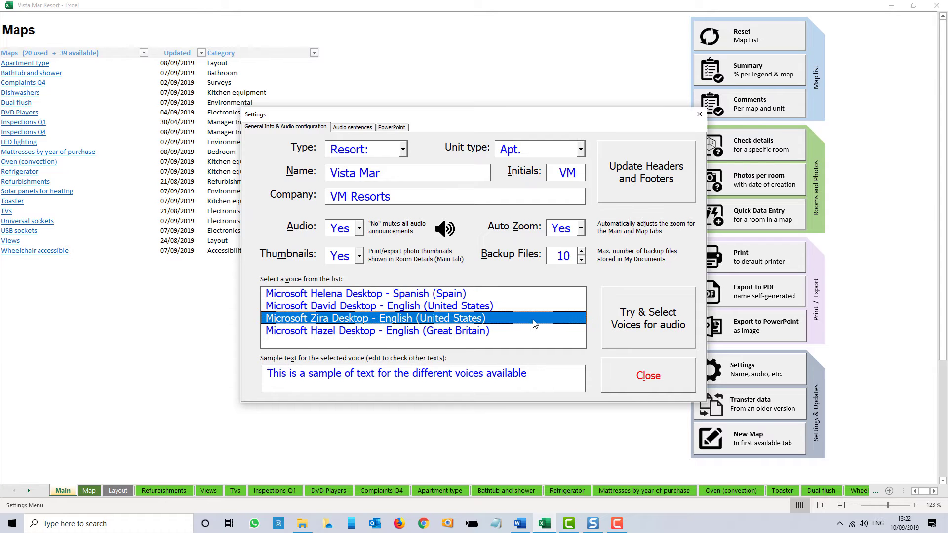
click(620, 333)
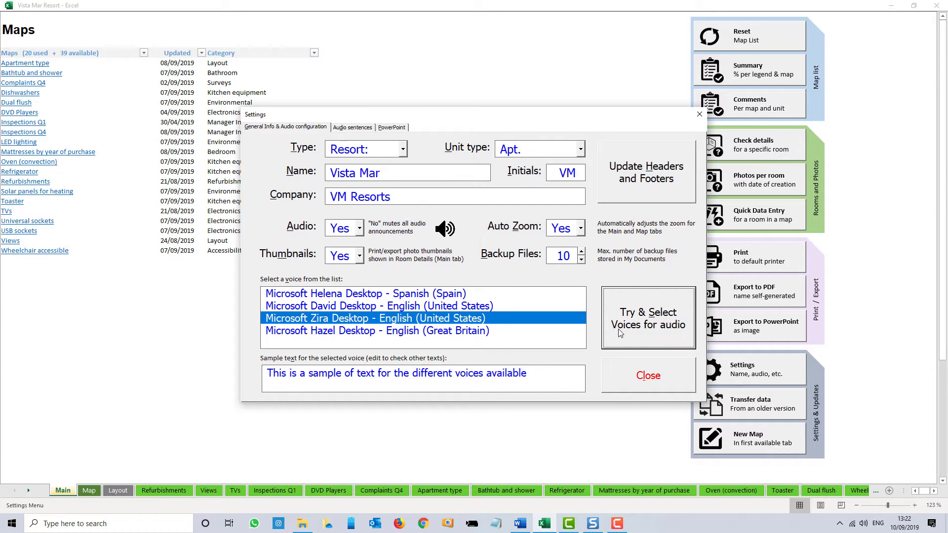
click(575, 334)
click(612, 343)
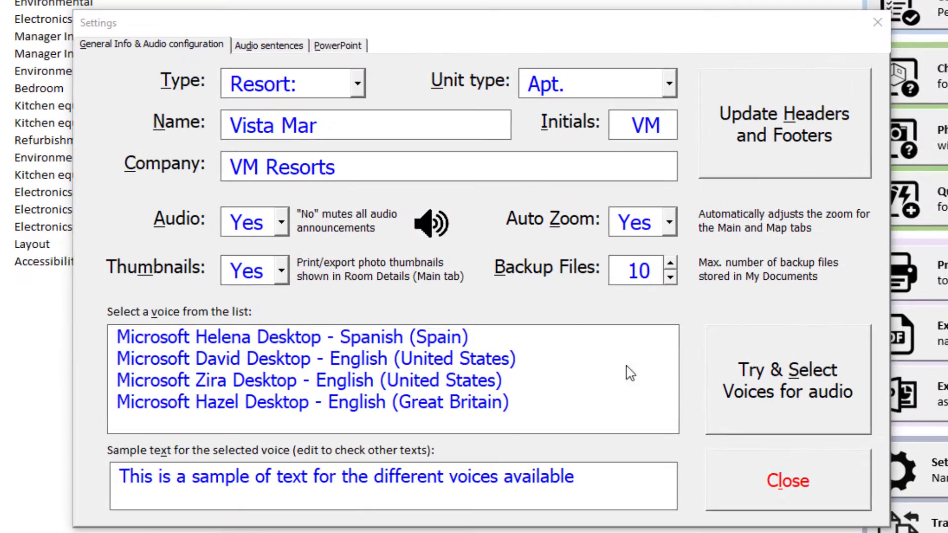
Step: In the audio sentences settings, replace sentence 1 with "Obteniendo los detalles de la"
click(268, 45)
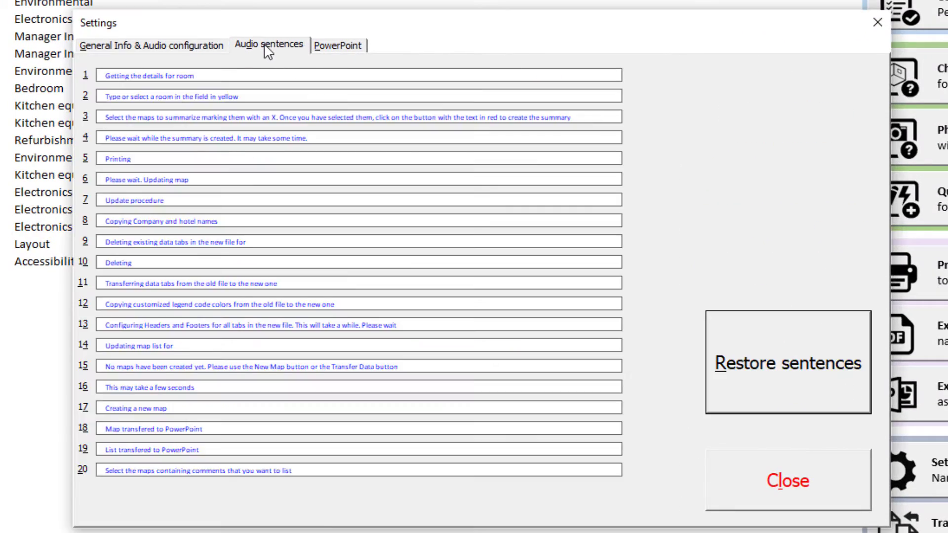
click(411, 177)
drag(412, 177, 105, 183)
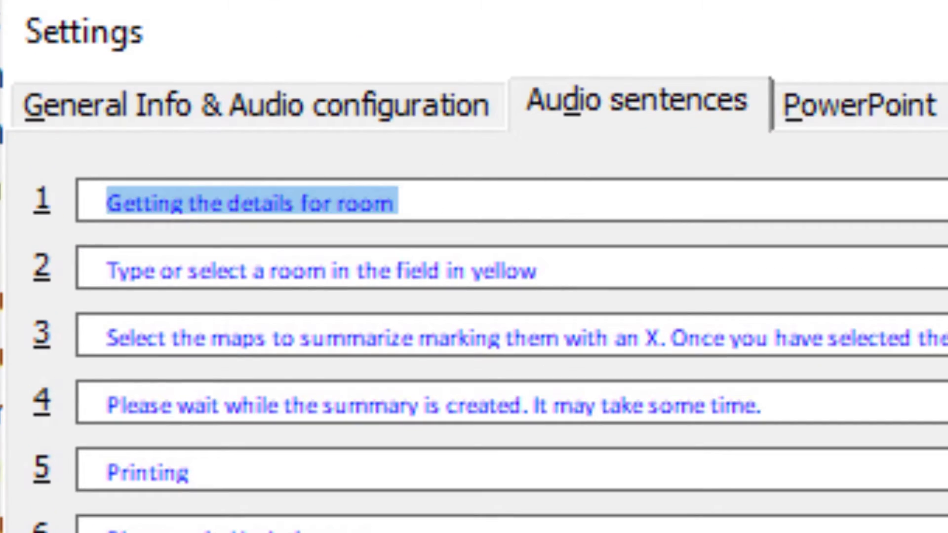
text(Obteniendo los detalles de l)
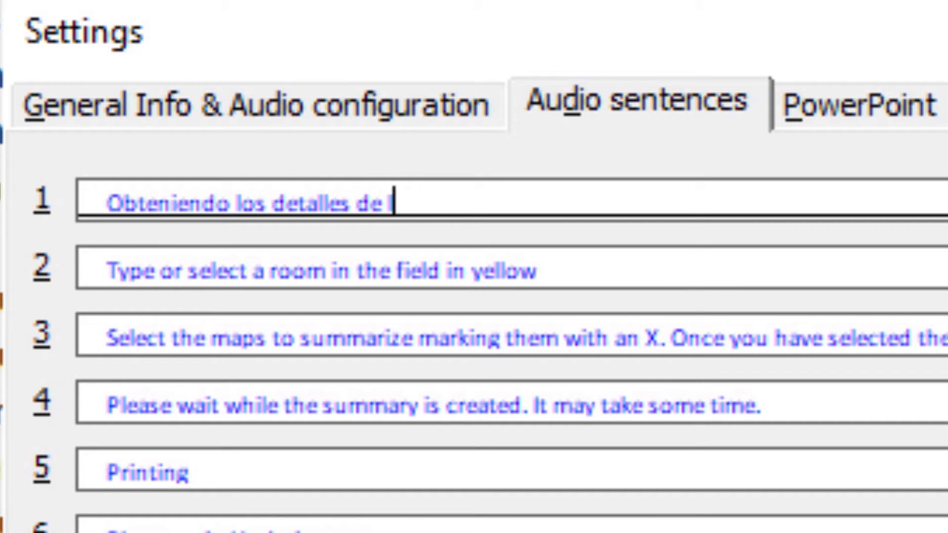
text(a)
key(Tab)
Step: Replace audio sentence 2 with "Escriba o seleccione la habitación de la que desea extraer los datos"
text(Es)
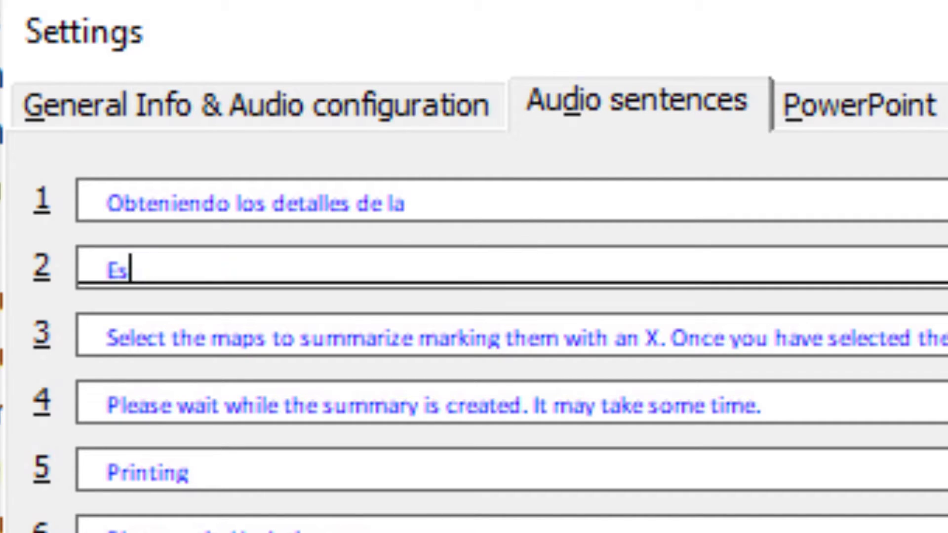
text(criba o seleccione l)
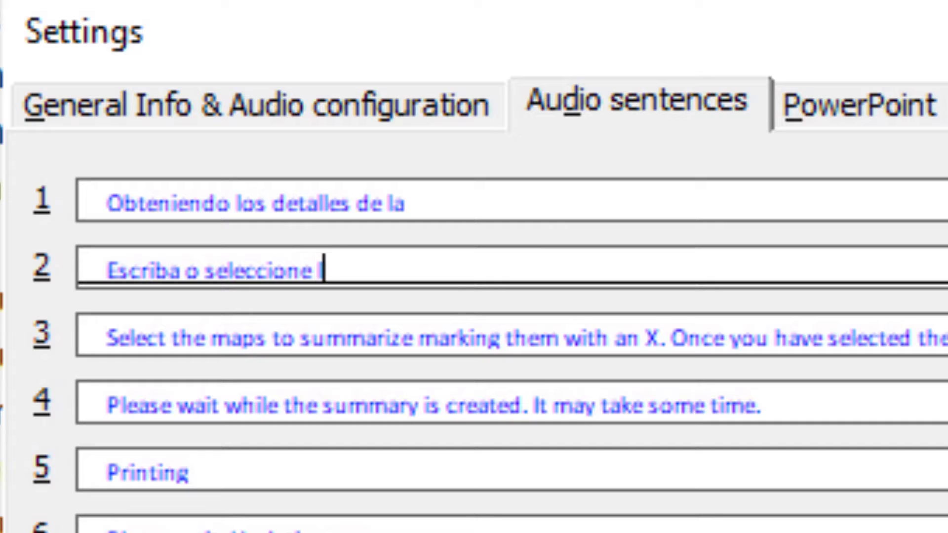
text(a habitación de la que desea extra)
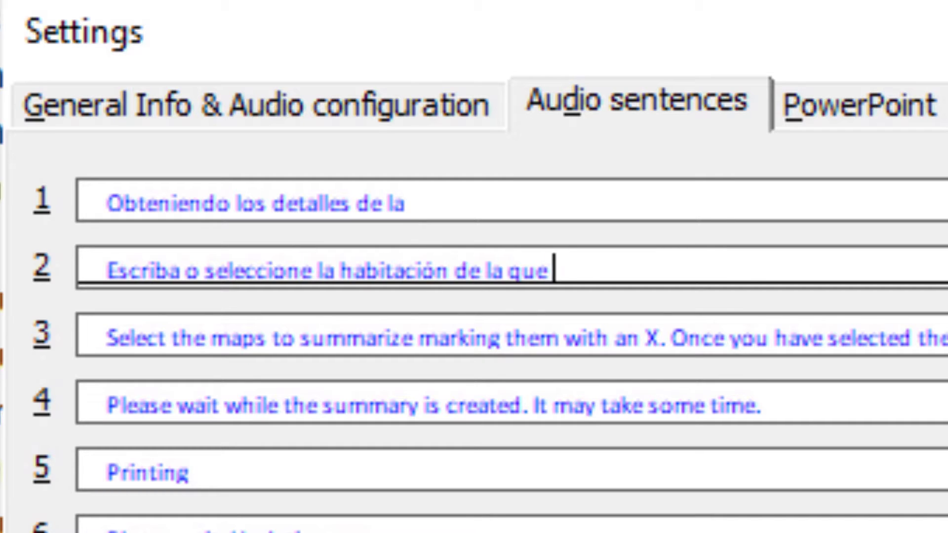
text(er los datos)
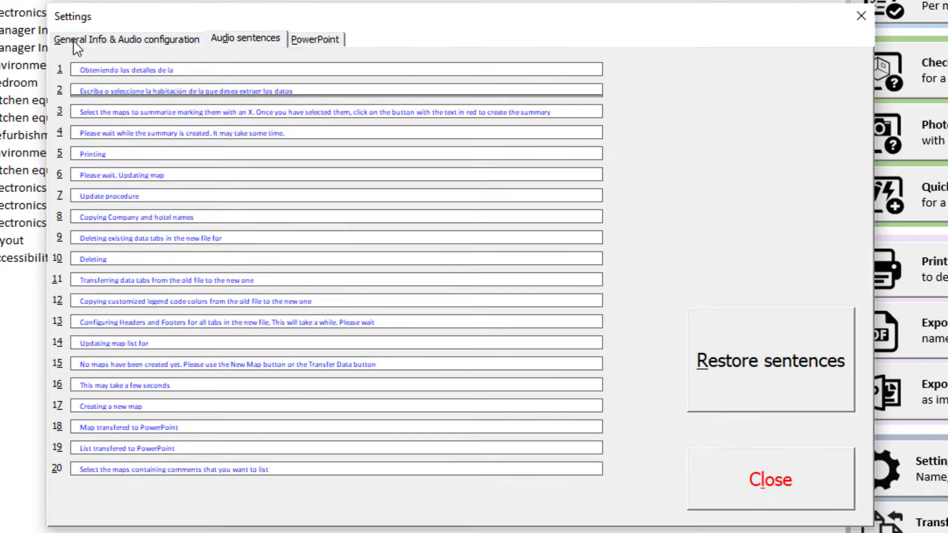
Step: Return to the general and audio configuration and set the voice sample text to "Esto es un ejemplo de texto en español"
click(94, 106)
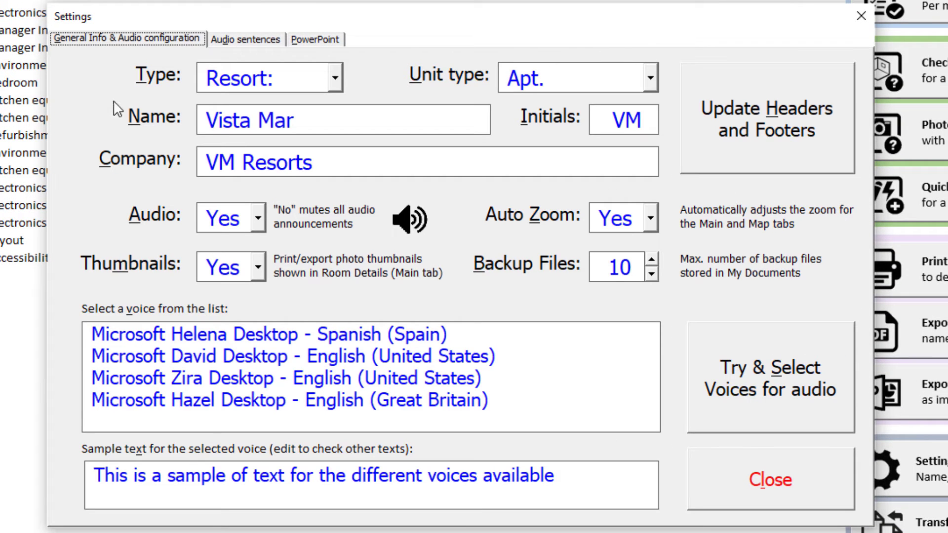
drag(568, 476, 69, 448)
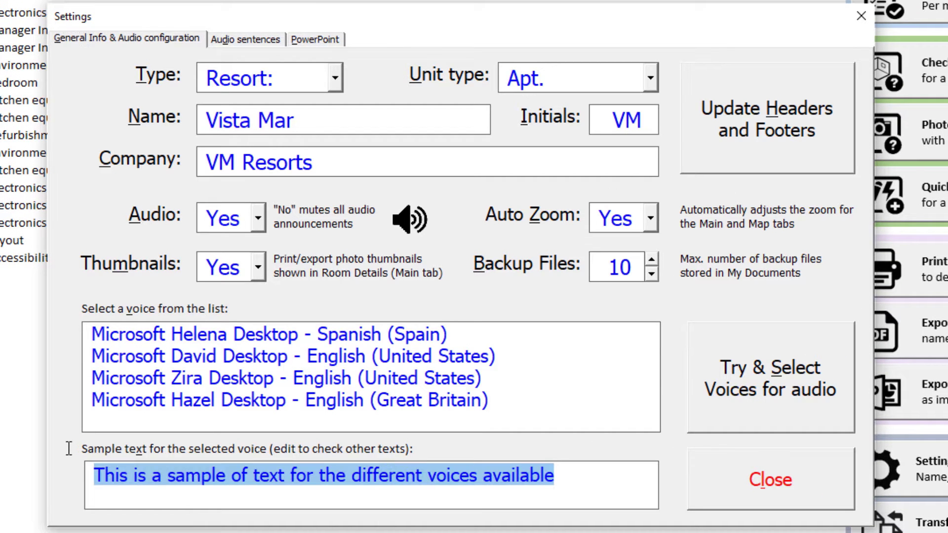
text(Esto es un e)
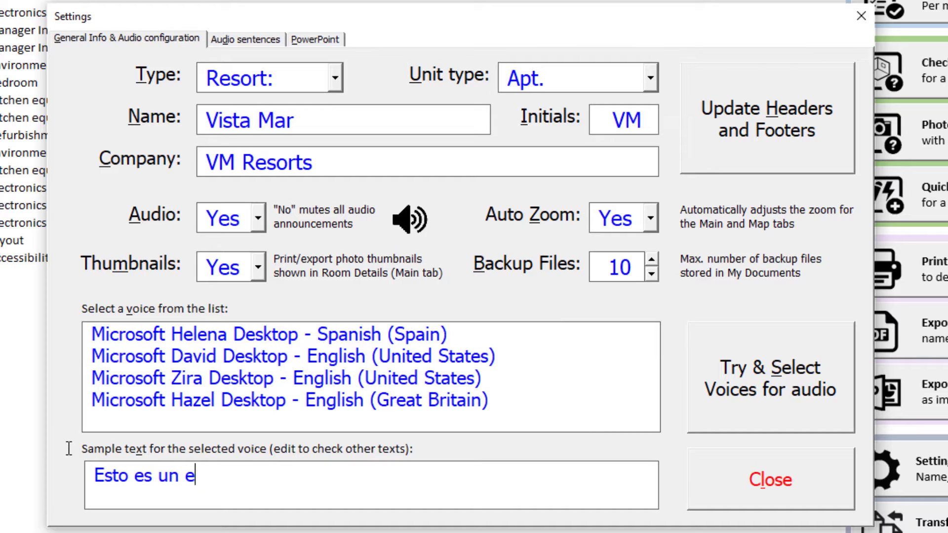
text(jemplo de texto en español)
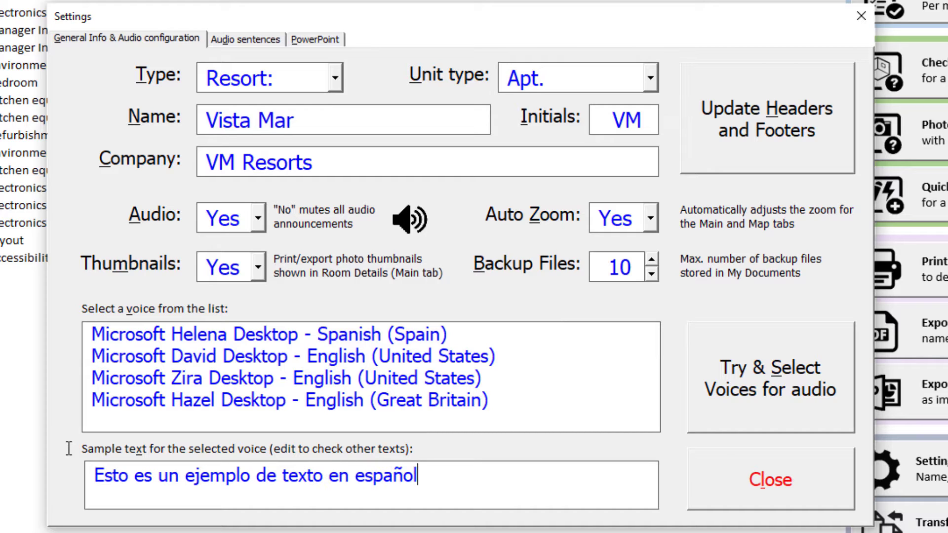
Step: Try the Microsoft Helena Desktop Spanish voice for the audio announcements and close the settings
click(129, 342)
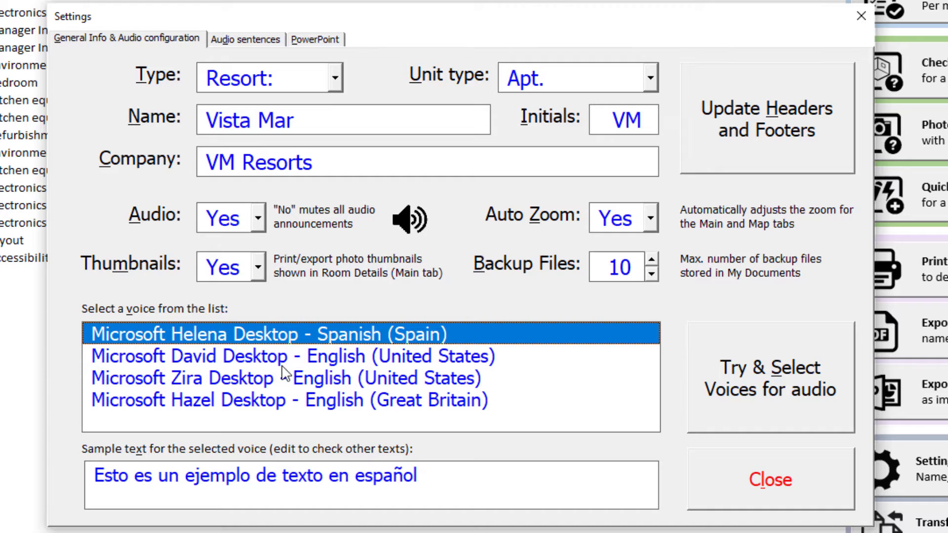
click(722, 399)
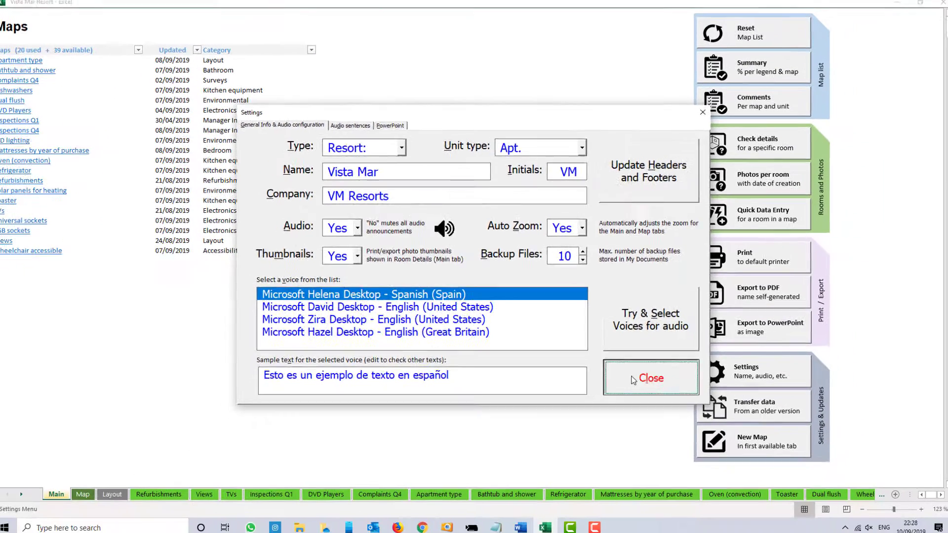
click(770, 479)
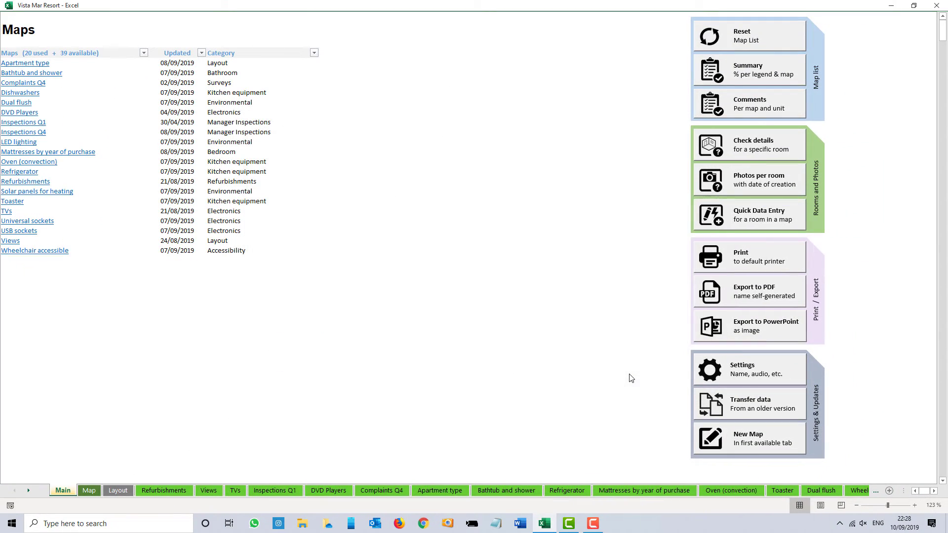
Step: Check the room details for room 105
click(753, 156)
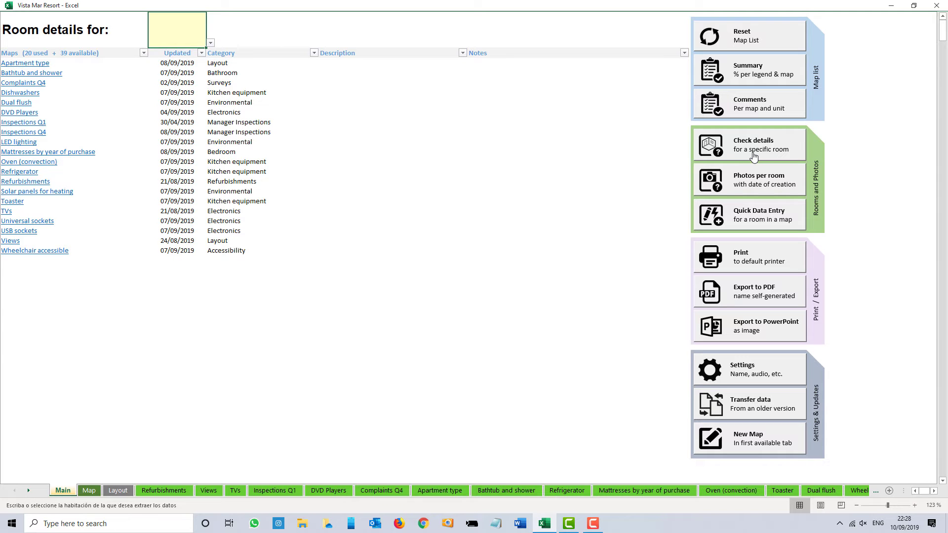
text(105)
key(Return)
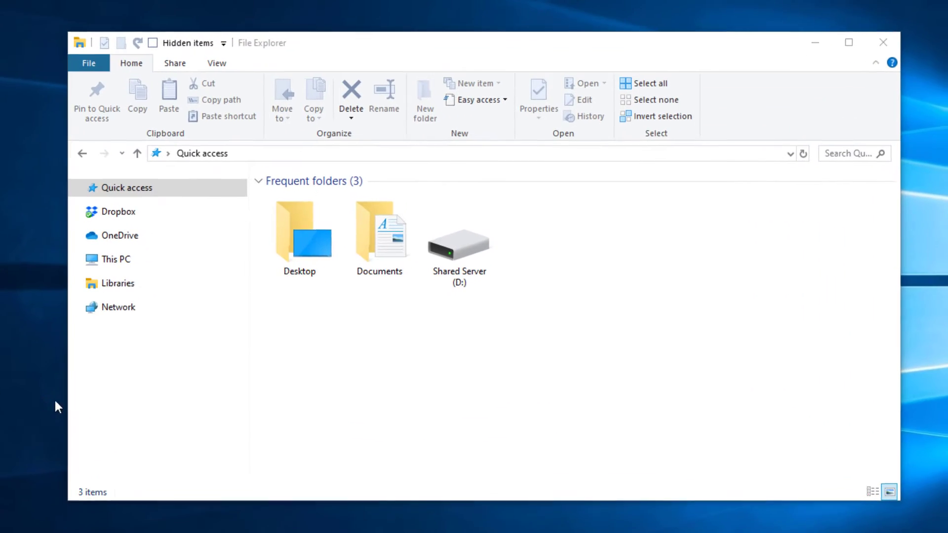
Step: Switch to File Explorer and open the Documents folder and a folder inside it
click(424, 258)
double_click(381, 253)
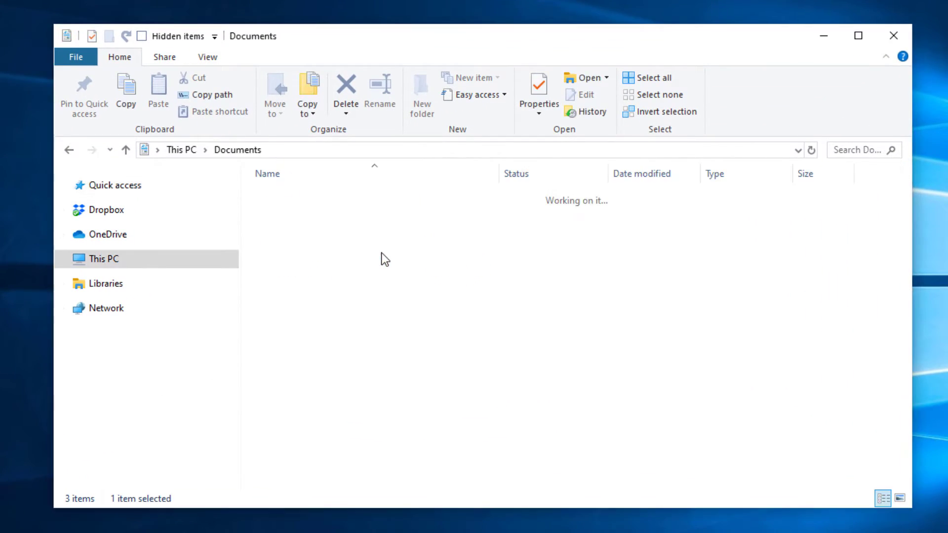
double_click(374, 246)
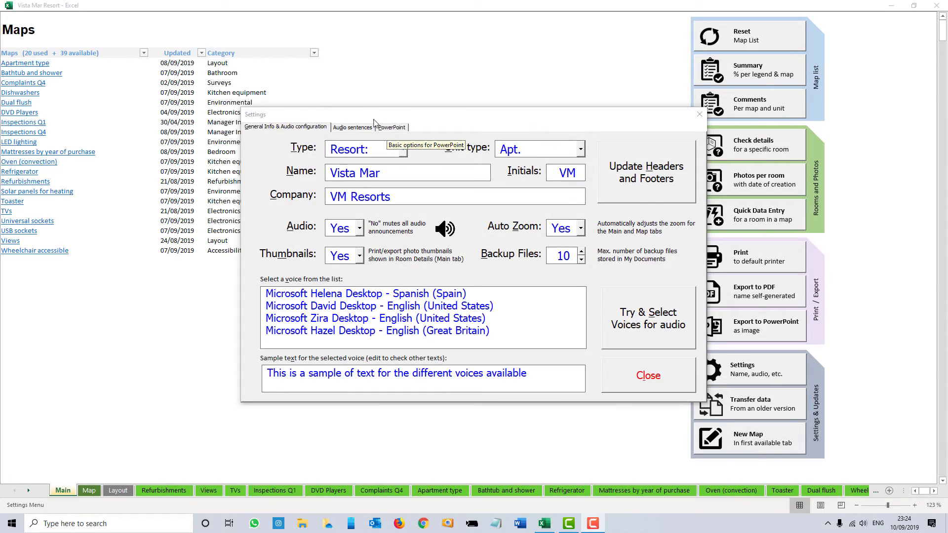
Step: Review the workbook's PowerPoint settings for lists and maps and open the explanation of the maps' template slide model
click(375, 124)
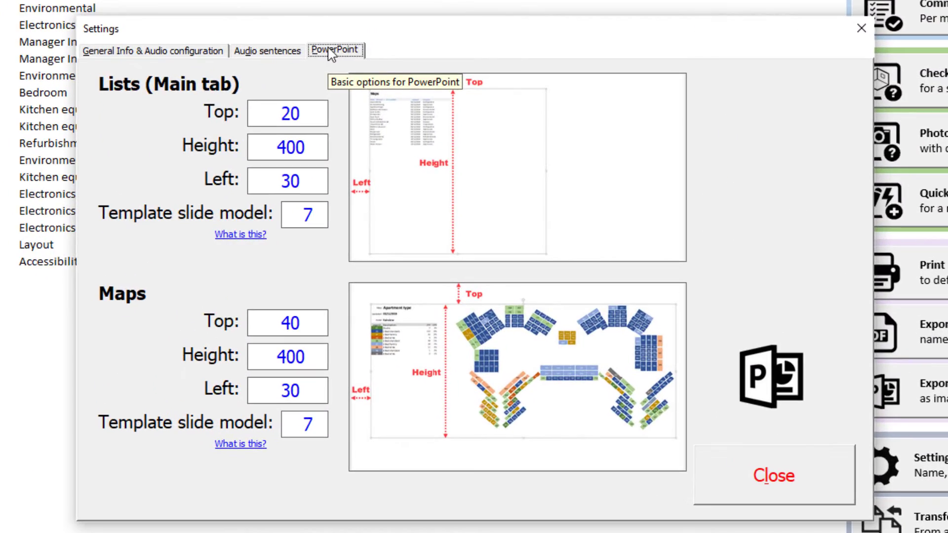
click(235, 445)
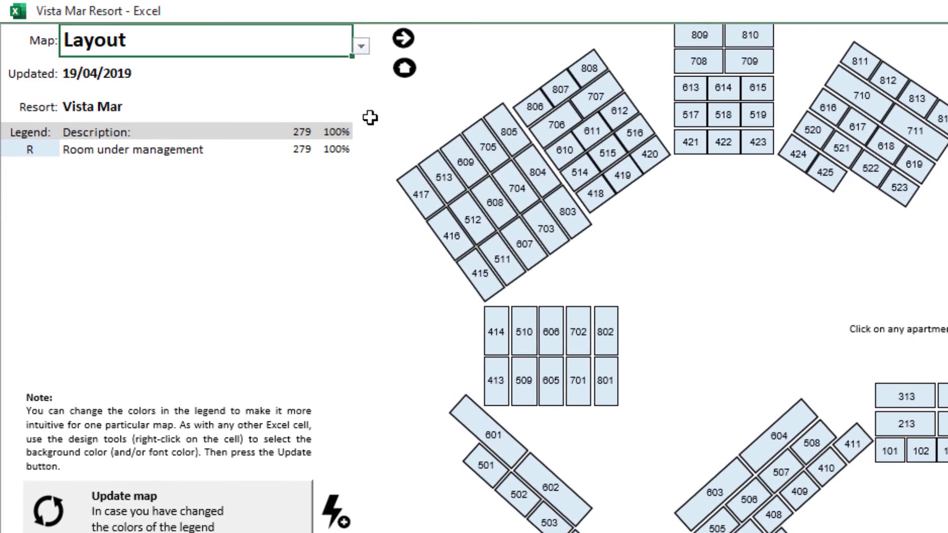
Step: Display the Apartment type map in place of the Layout map
click(366, 48)
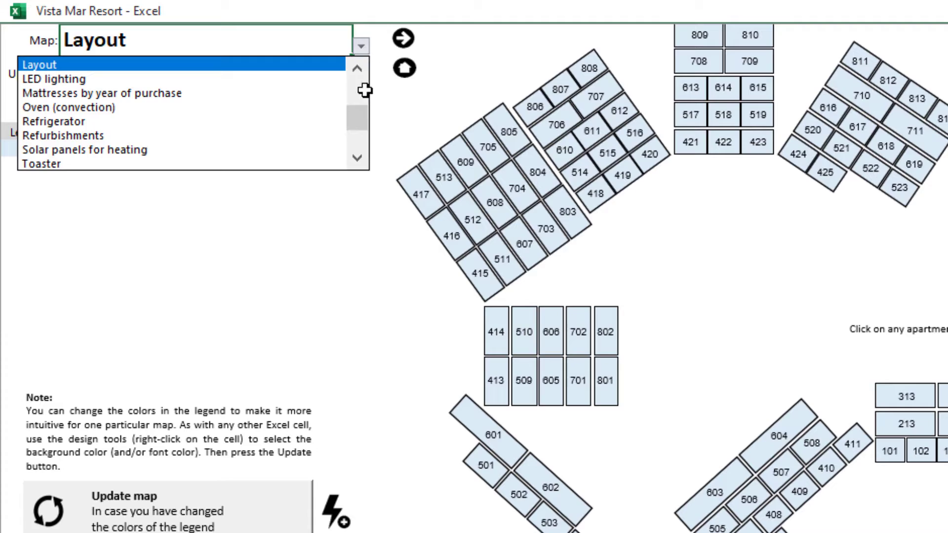
drag(360, 121, 355, 74)
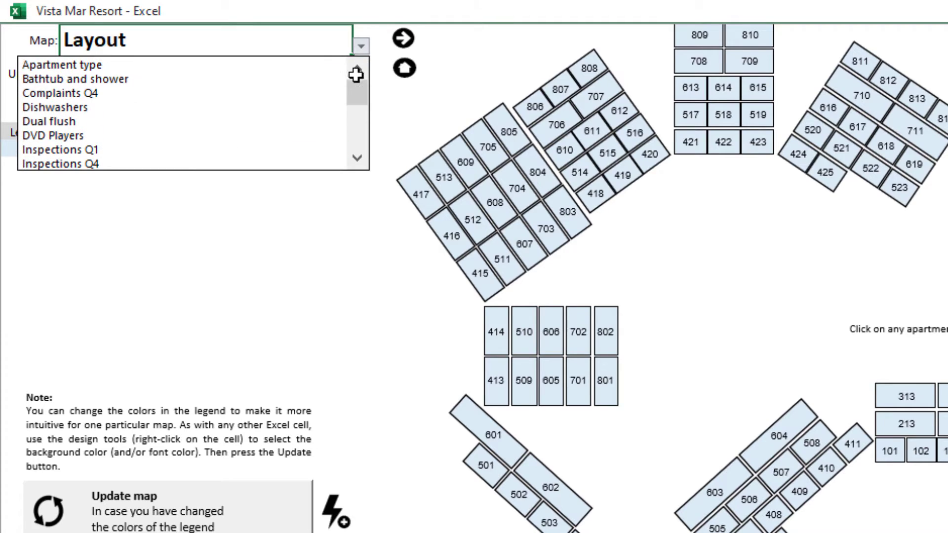
click(314, 66)
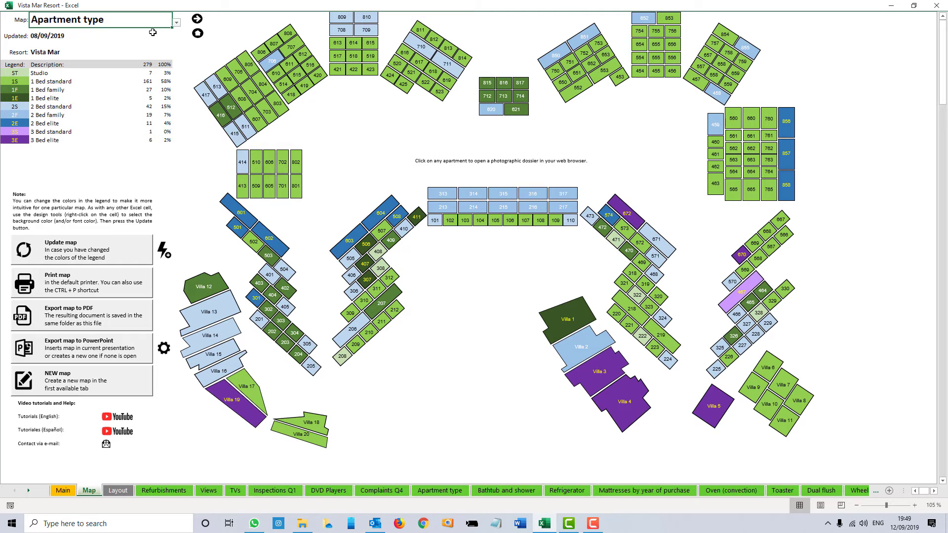
Step: Switch the displayed map to Mattresses by year of purchase
click(176, 22)
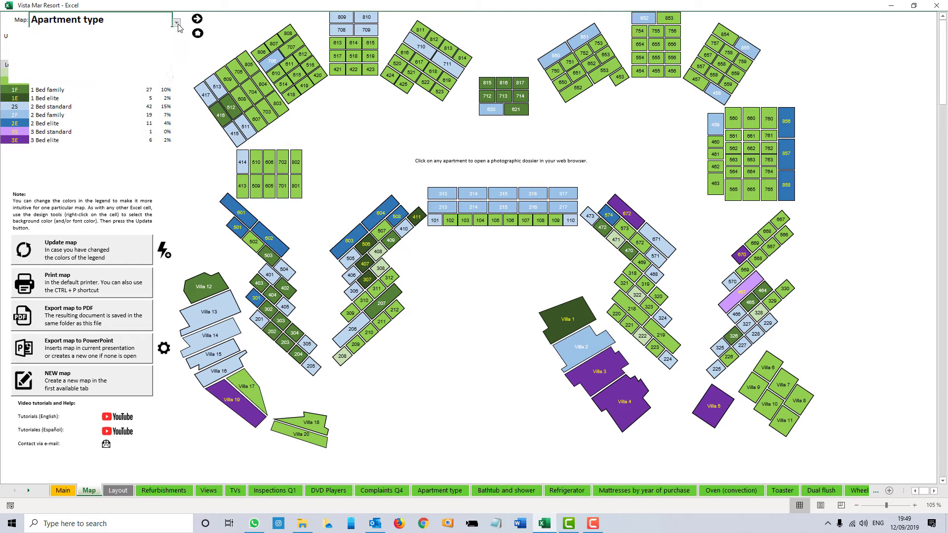
drag(176, 42, 176, 52)
click(152, 52)
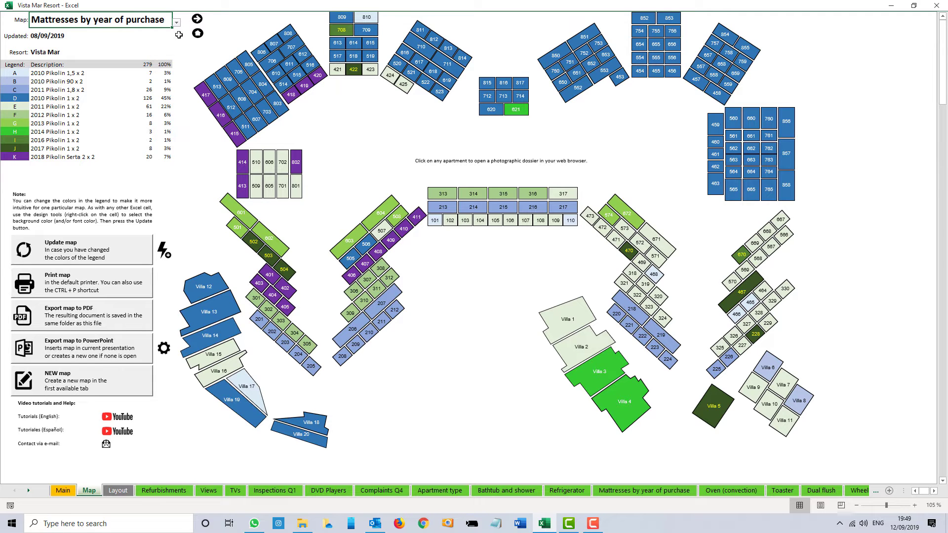
click(197, 19)
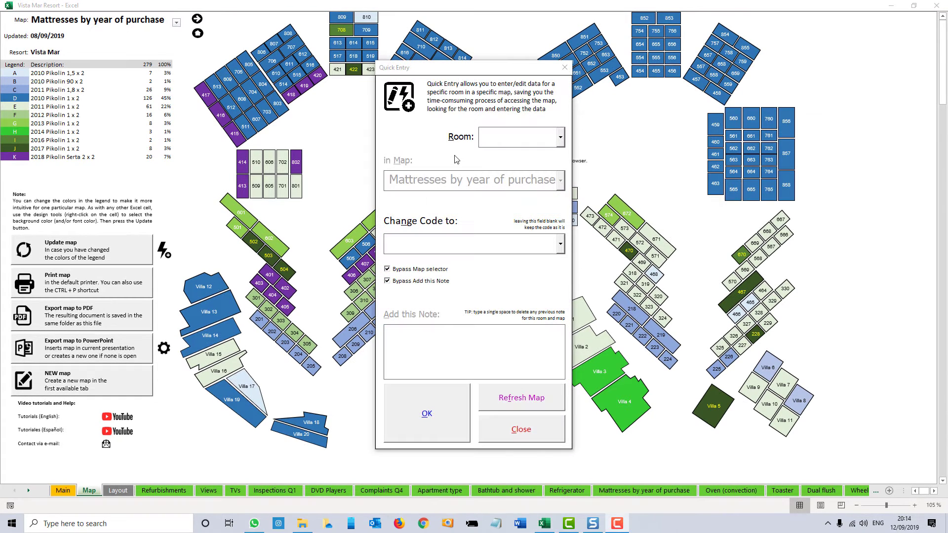
Step: Use Quick Entry to change room V 04's mattress code to K, submit it, refresh the map and close the form
text(V 04)
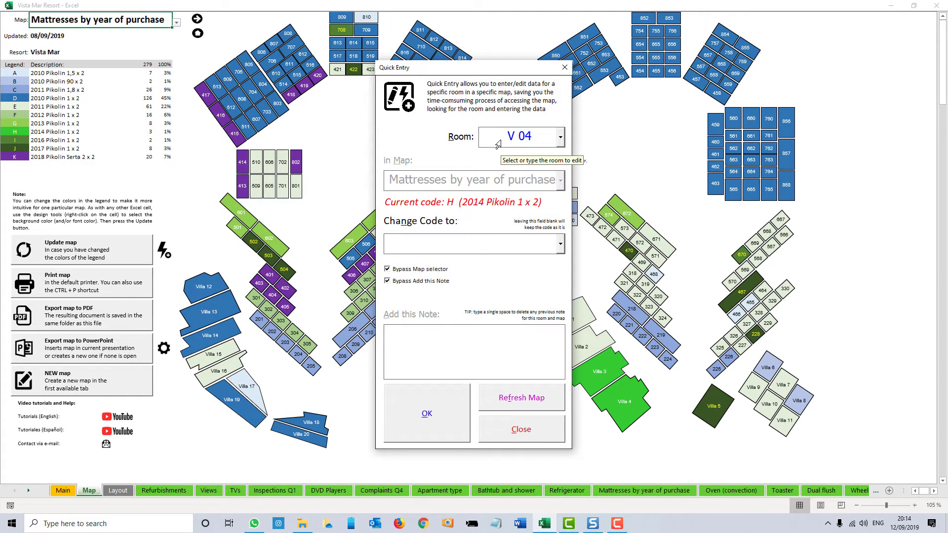
click(561, 246)
scroll(494, 296, down, 1)
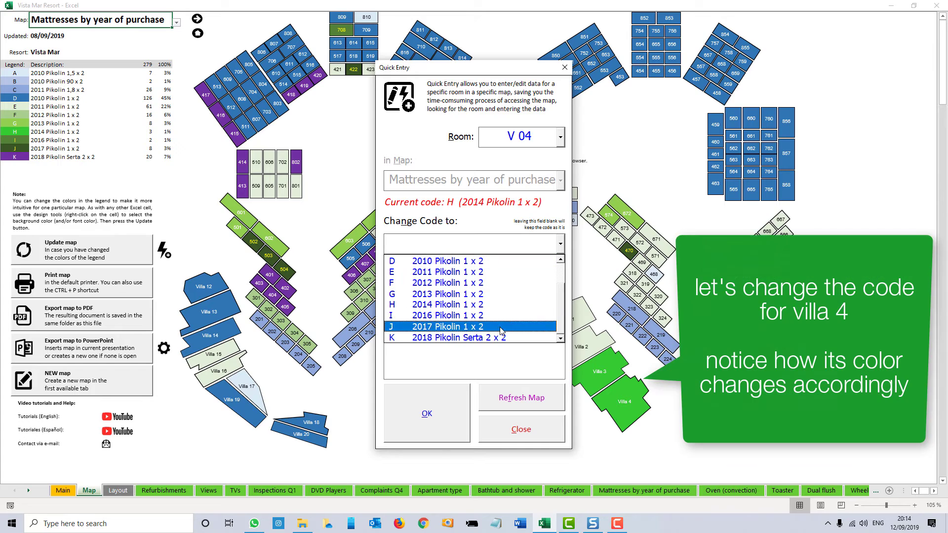
click(444, 337)
click(451, 399)
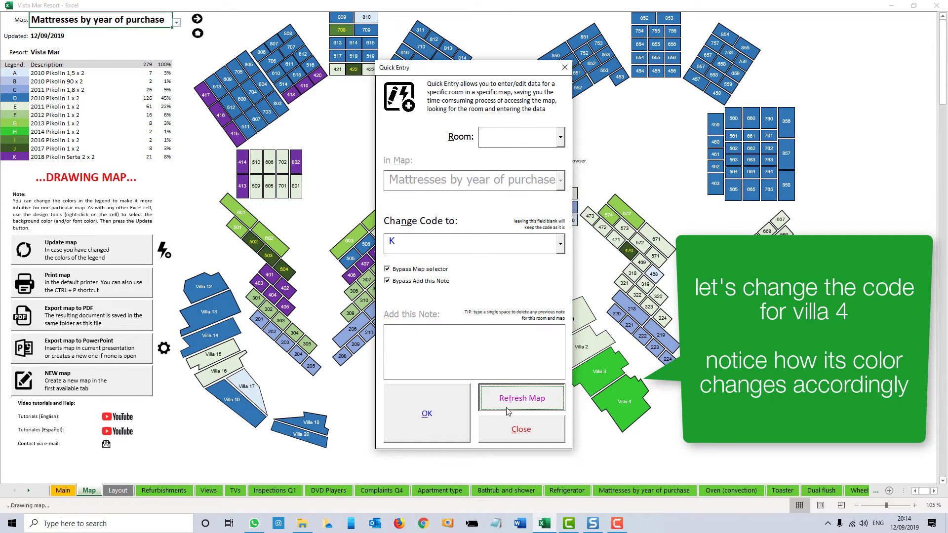
click(513, 429)
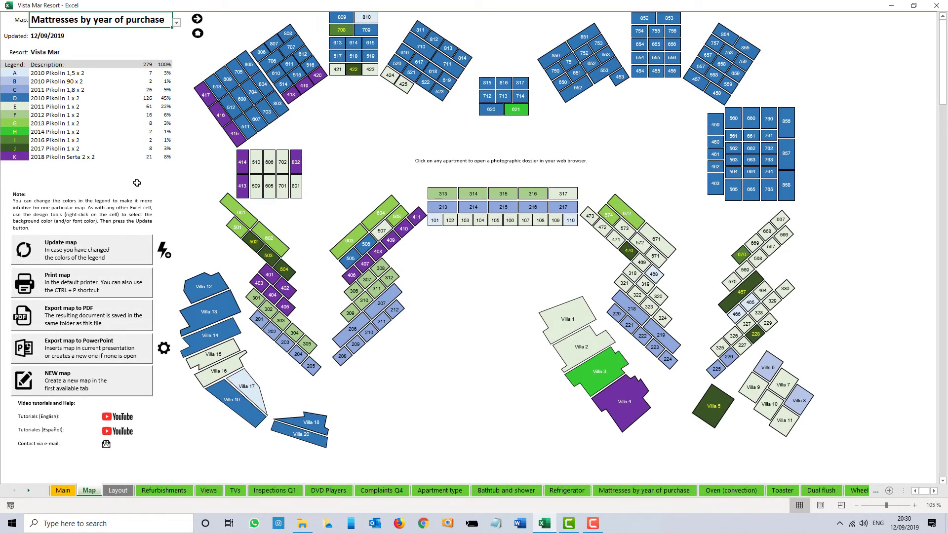
Step: Give legend code K a light purple fill and yellow font, and update the map with the new colors
right_click(24, 157)
click(72, 140)
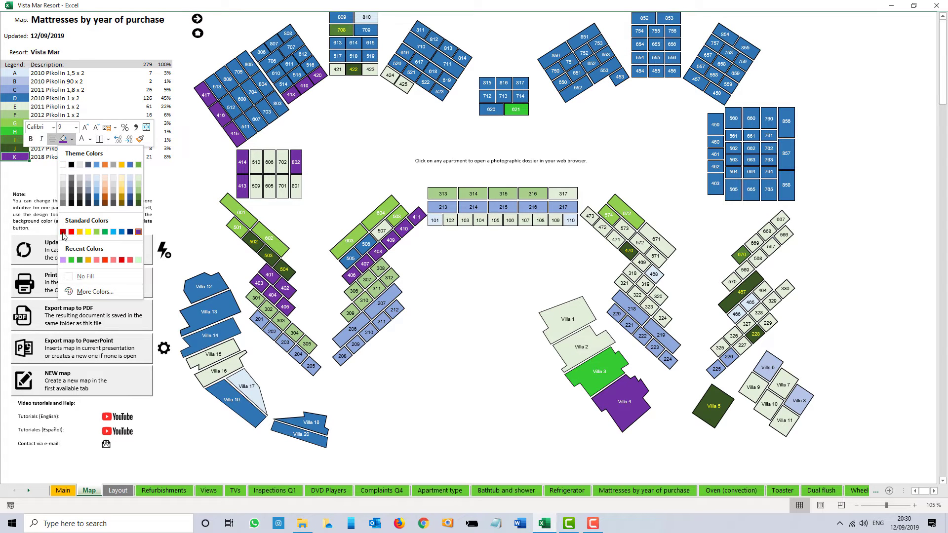
click(63, 260)
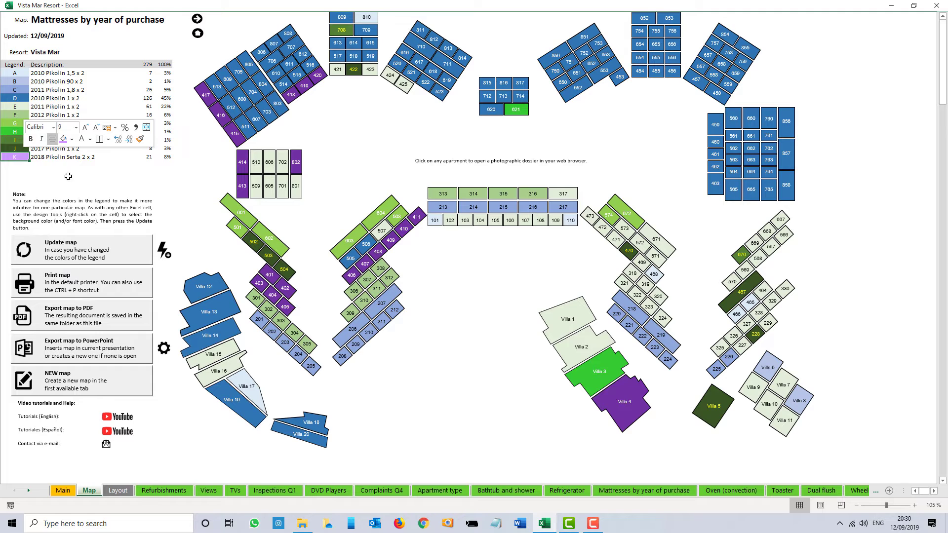
click(90, 141)
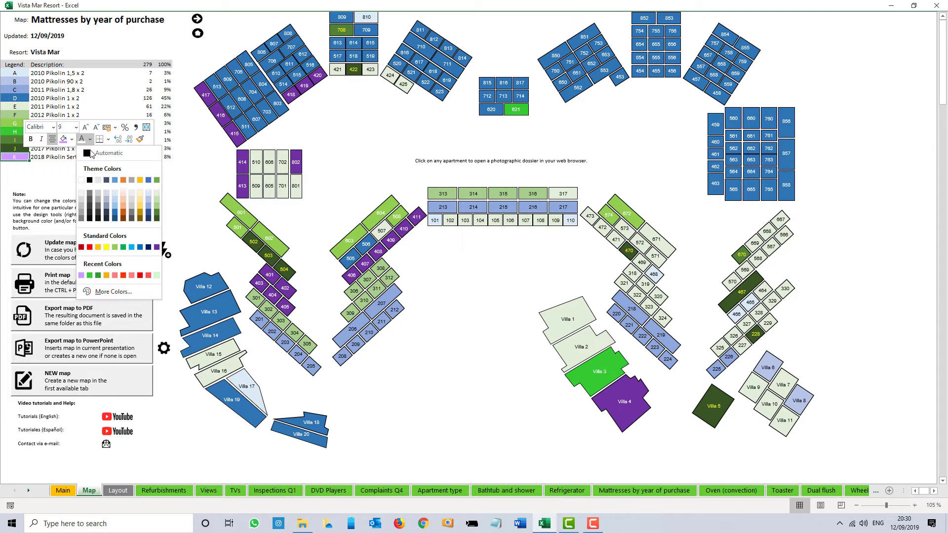
click(107, 247)
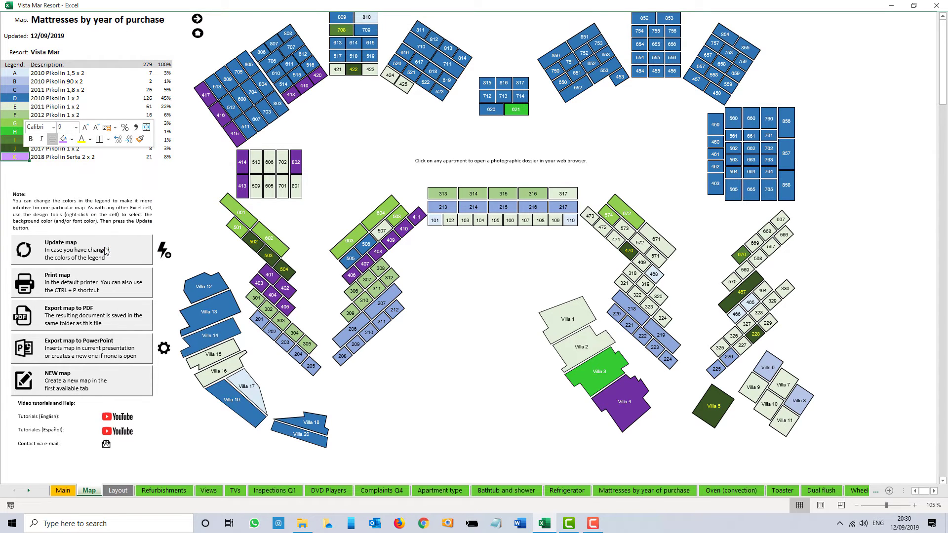
click(79, 246)
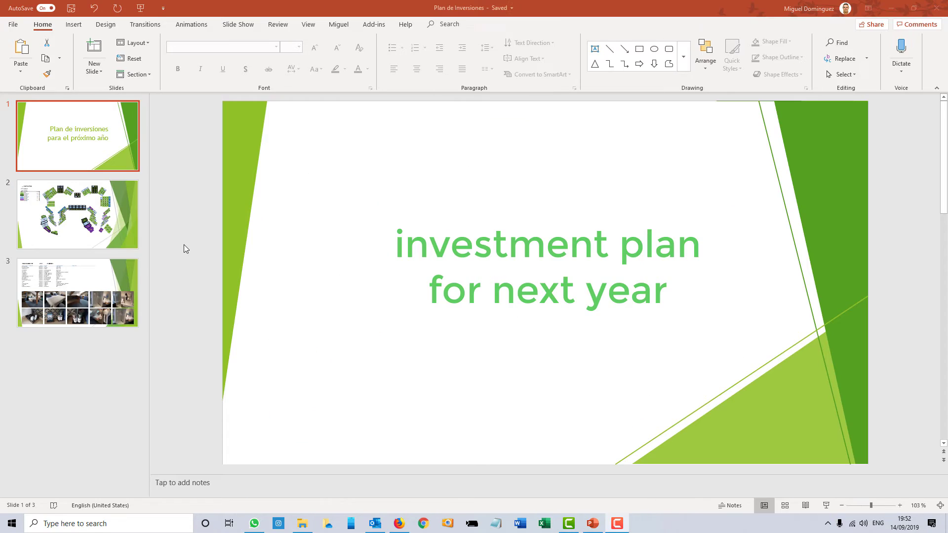
Step: Look through the map slide and the room details slide of the investment plan presentation in PowerPoint
click(123, 234)
click(108, 277)
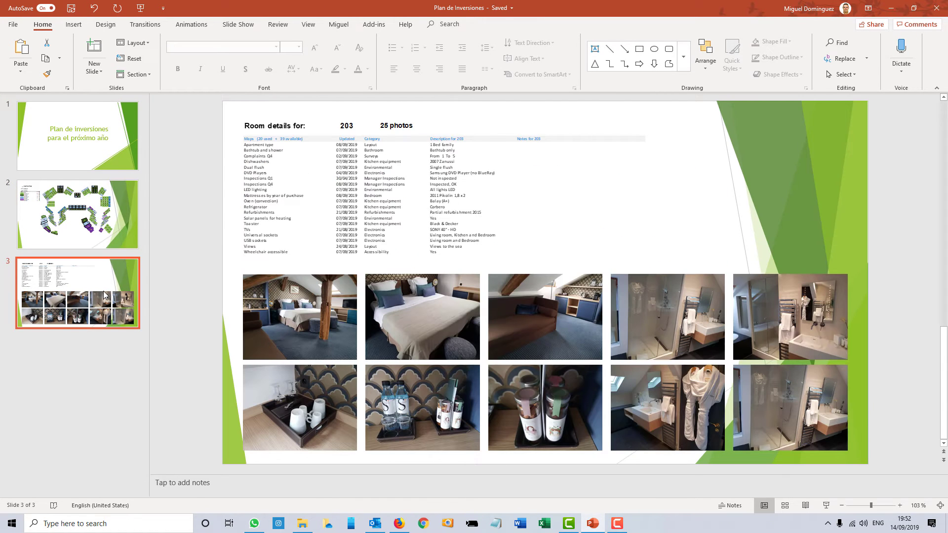
click(96, 143)
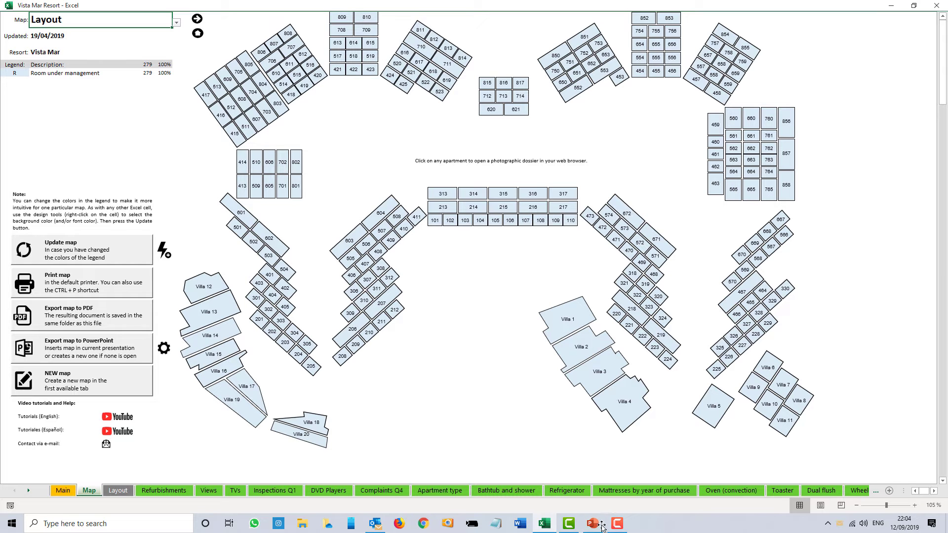
Step: Switch to the Excel workbook's Mattresses by year of purchase map and export it to the open PowerPoint presentation
click(176, 23)
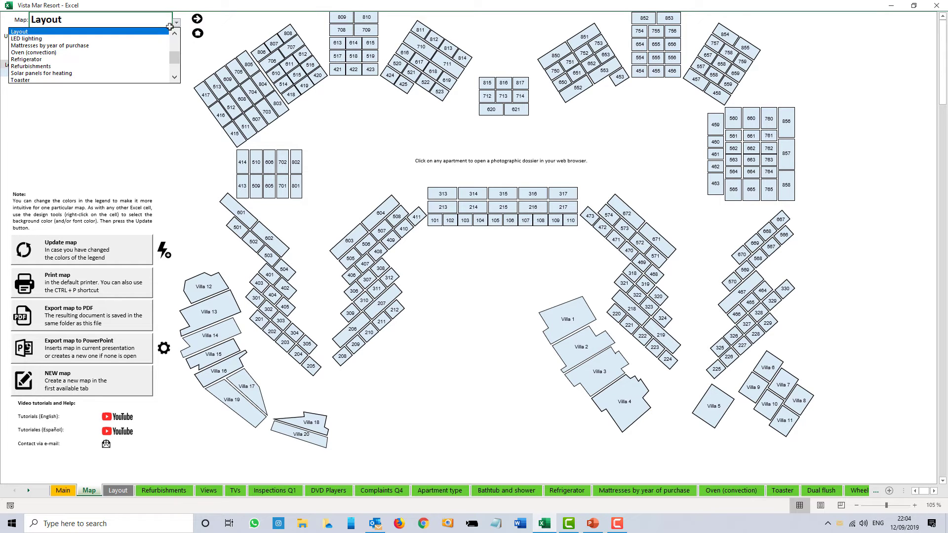
click(120, 45)
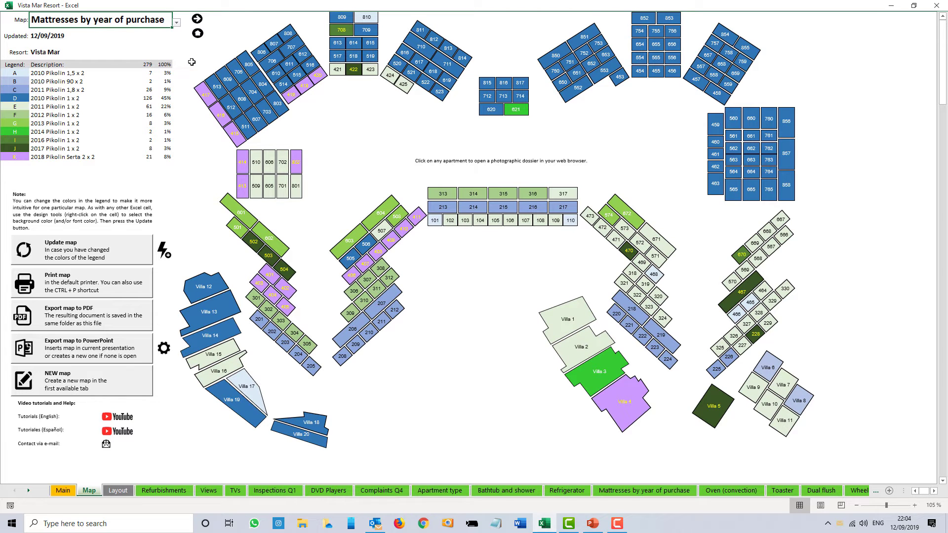
click(99, 350)
click(592, 524)
click(110, 368)
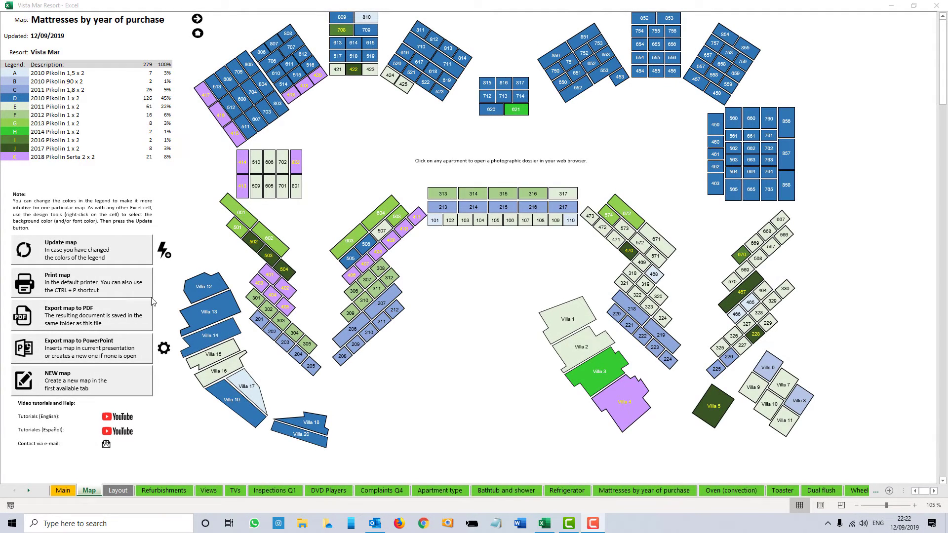
Step: Export the mattresses map to a new PowerPoint presentation and switch to PowerPoint
click(132, 349)
click(131, 350)
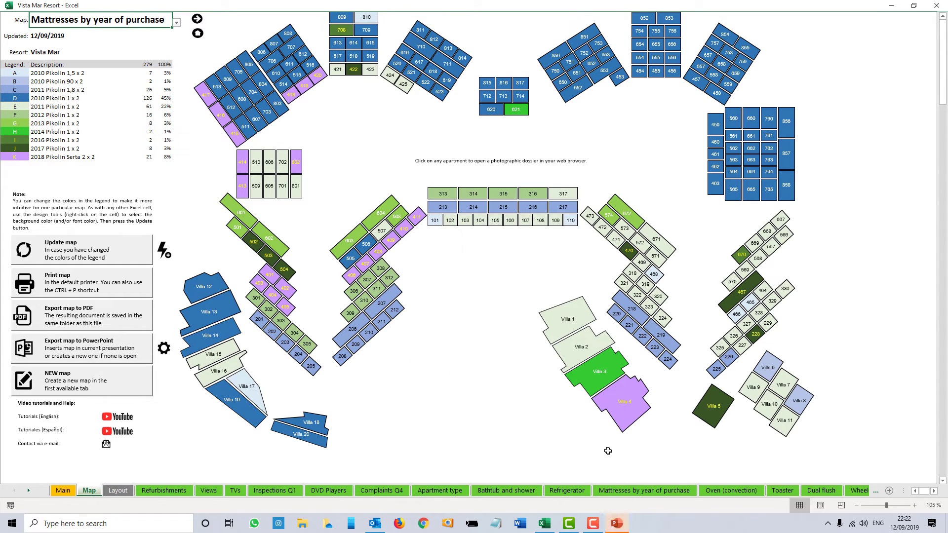
click(618, 522)
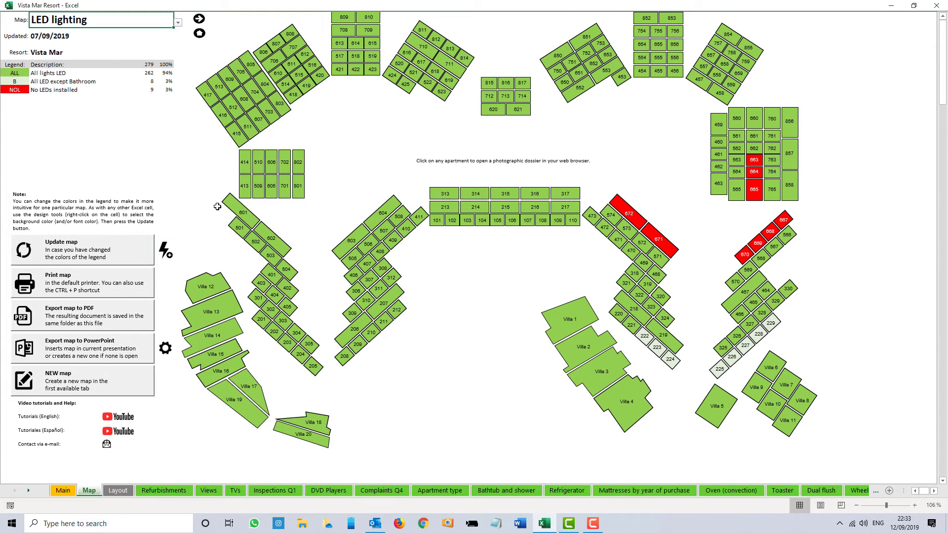
Step: Use Quick Entry on the LED lighting map to change room 663's code to ALL
click(166, 253)
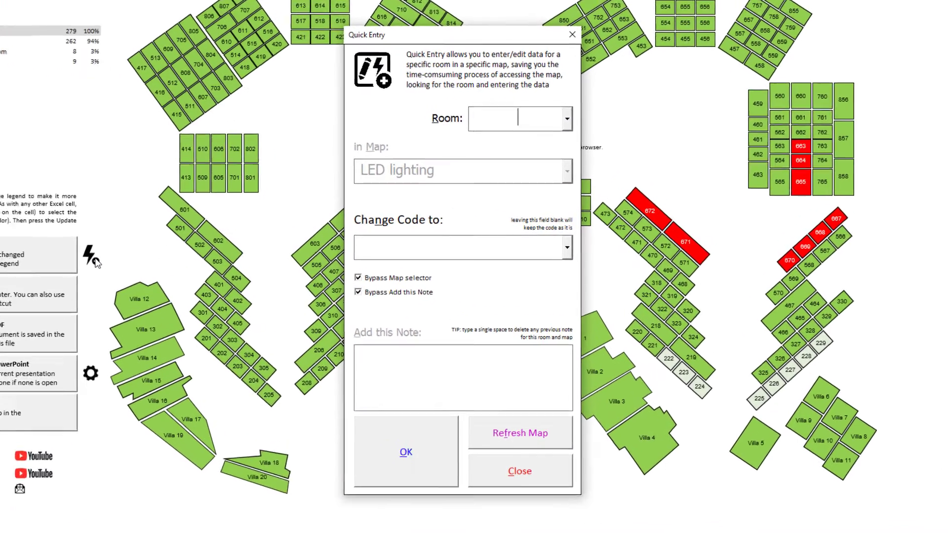
text(663)
key(Tab)
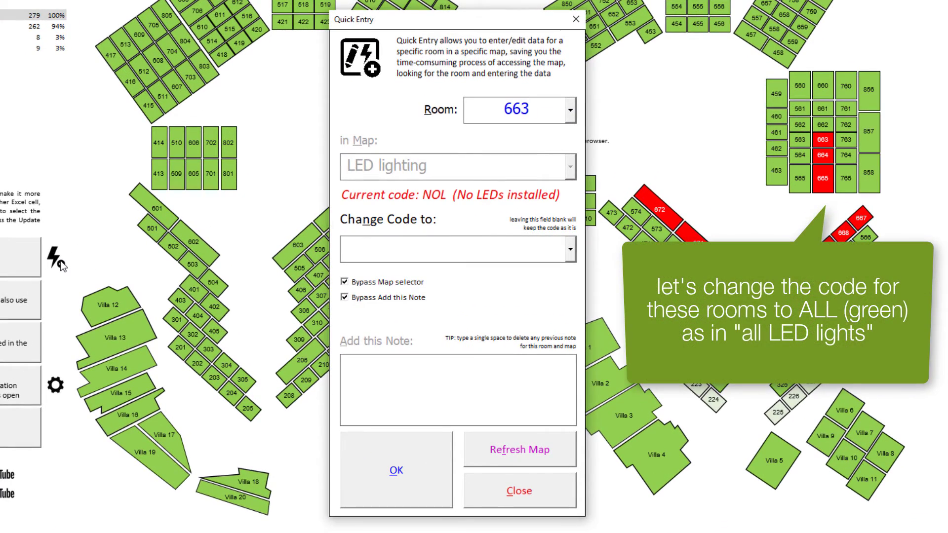
text(ALL)
key(Return)
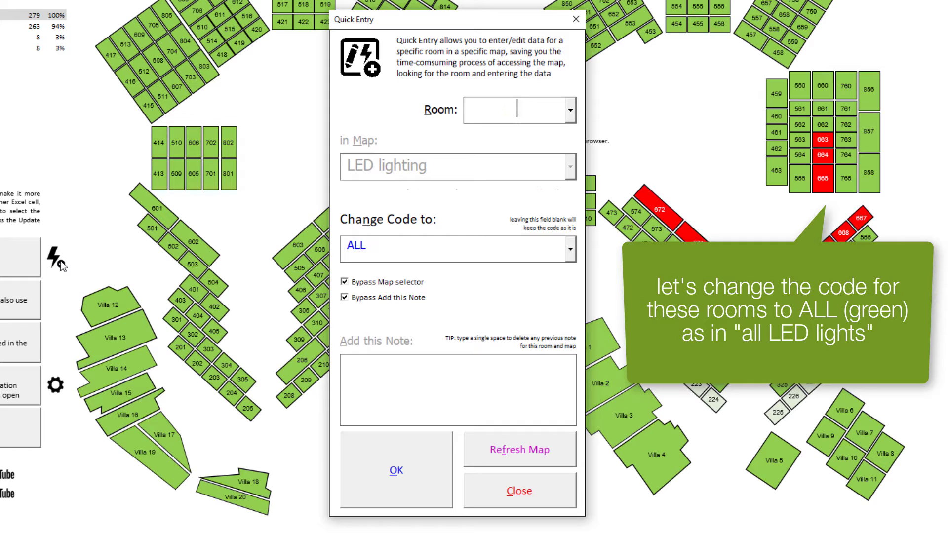
Step: Submit code ALL for rooms 664 and 665 in the LED lighting Quick Entry form
text(664)
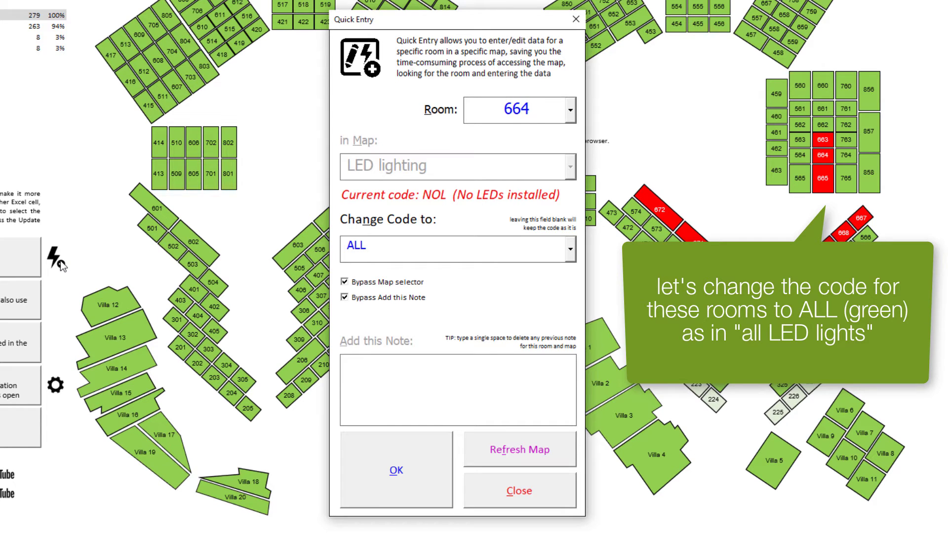
key(Tab)
key(Return)
text(665)
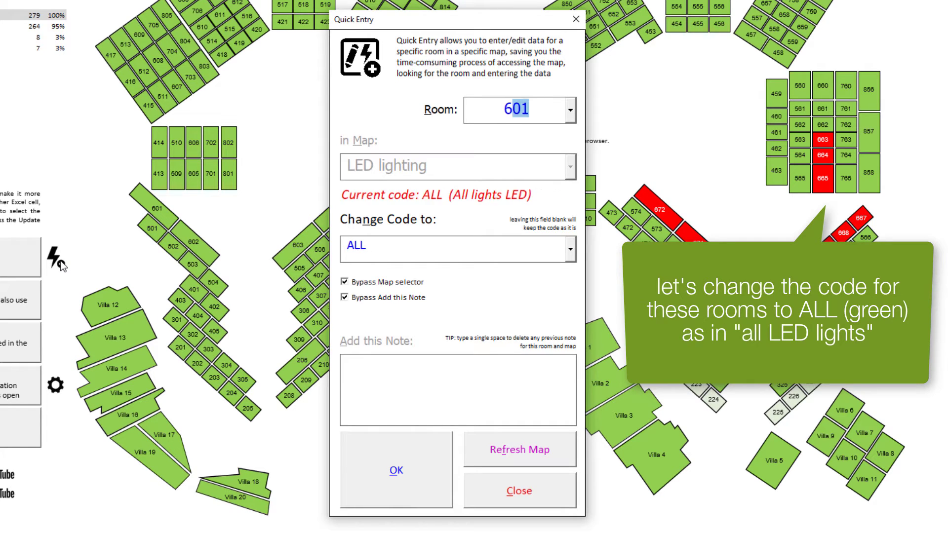
key(Tab)
key(Tab)
key(Return)
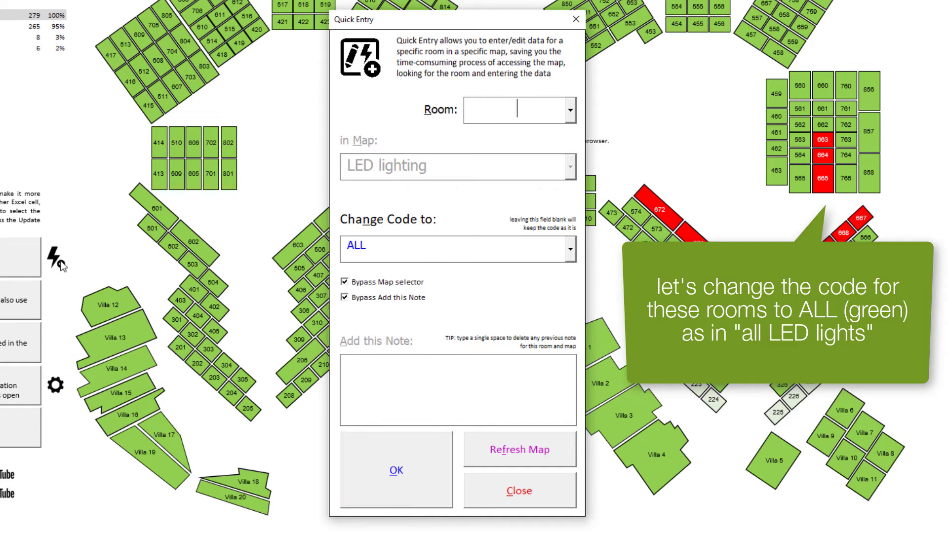
Step: Enter rooms 667 and 668 in Quick Entry and submit each with LED lighting code ALL
text(667)
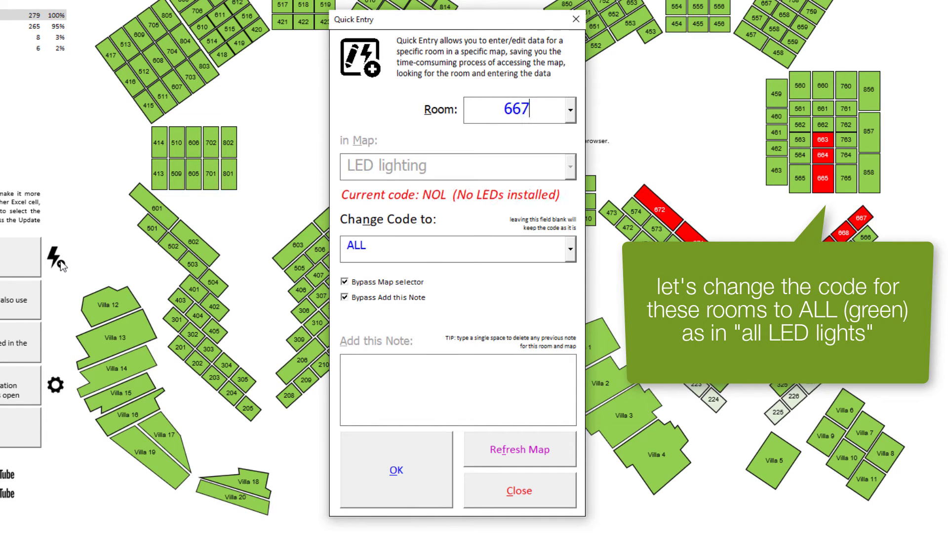
key(Tab)
key(Tab)
key(Return)
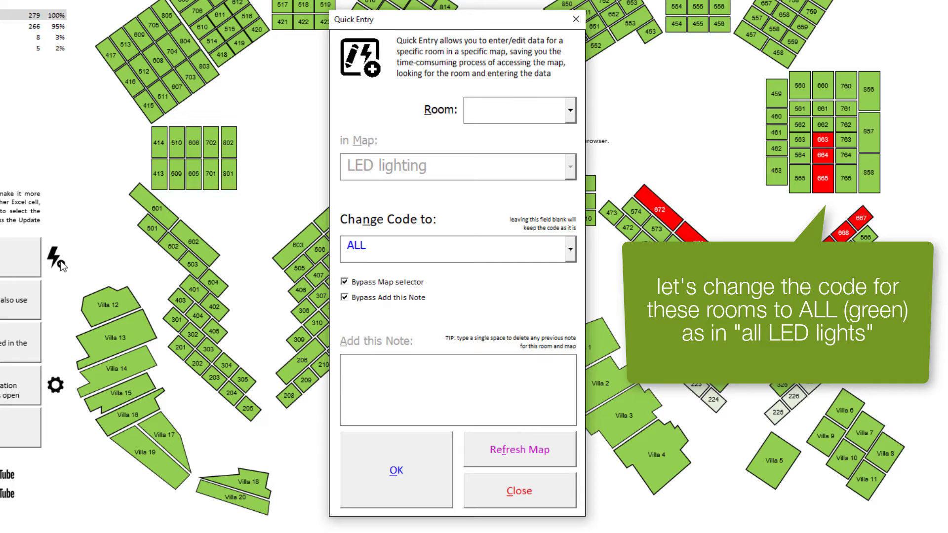
text(668)
key(Tab)
key(Tab)
key(Return)
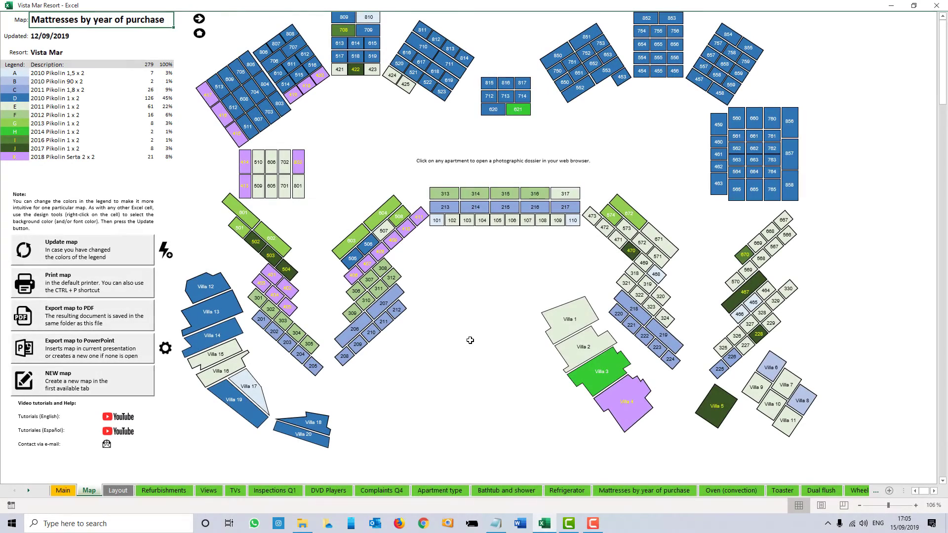
Step: Open the photo dossier of apartment 110 from the map and look through its pictures
click(573, 221)
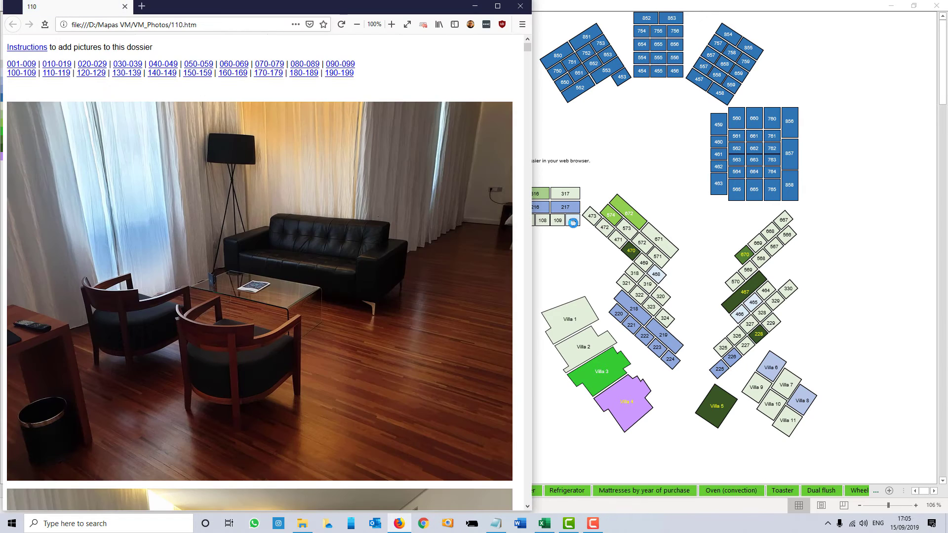
drag(529, 47, 529, 49)
drag(529, 49, 529, 51)
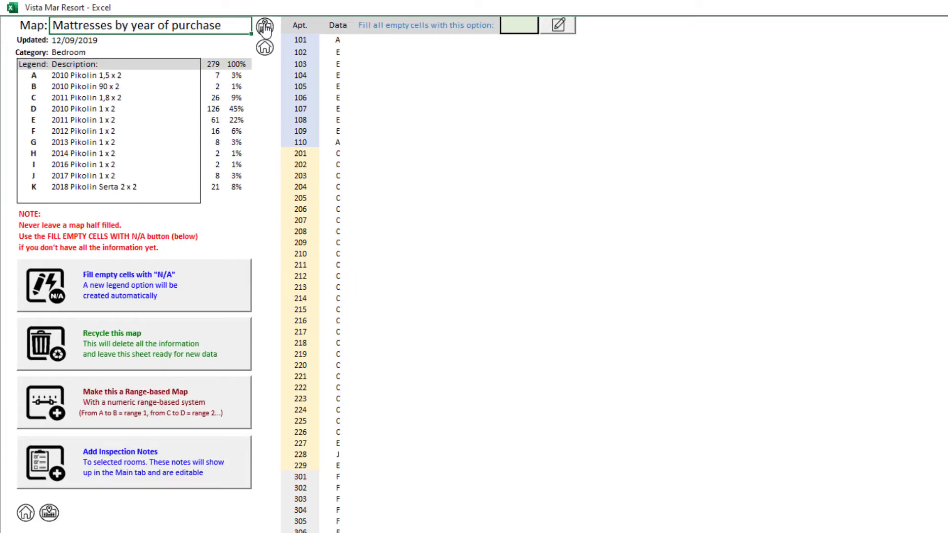
Step: Go to the map view from the Mattresses by year of purchase data sheet
click(265, 25)
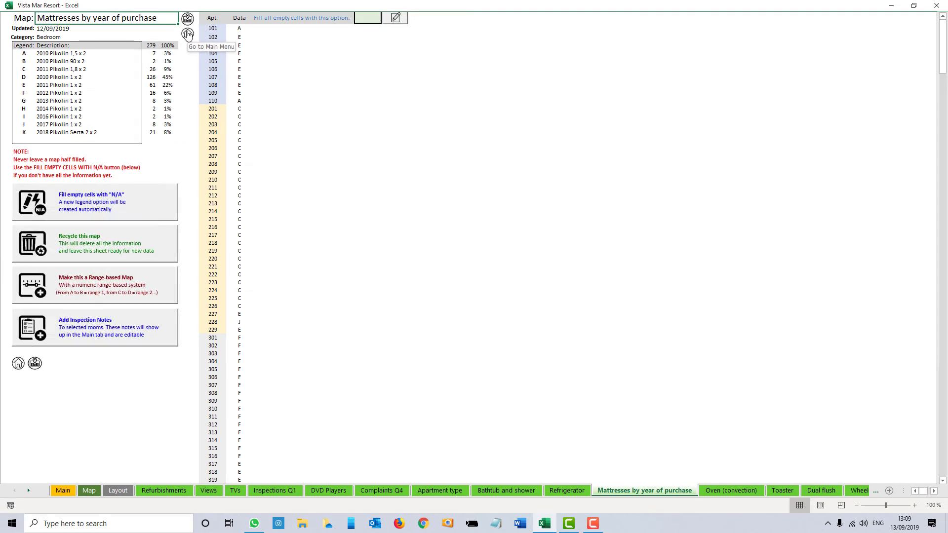
click(646, 117)
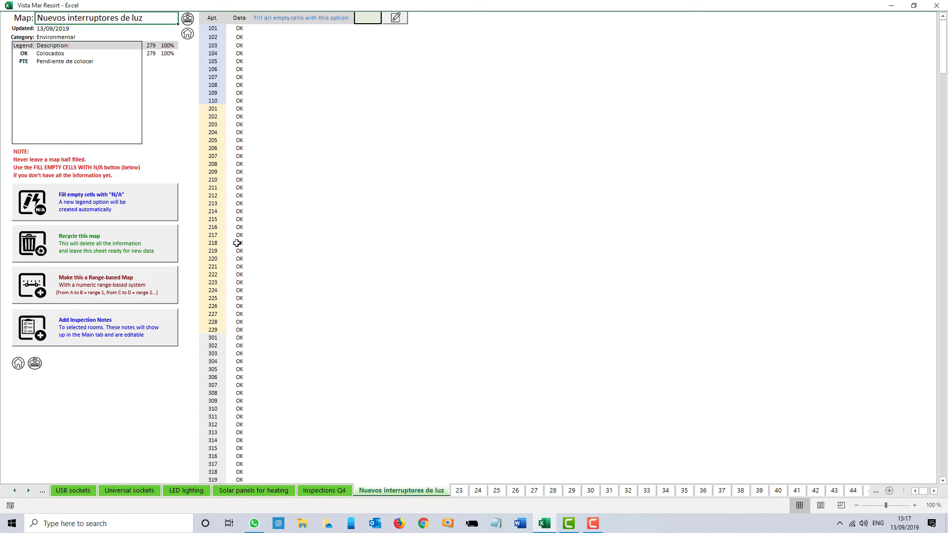
Step: Recycle the Nuevos interruptores de luz map, deleting all information on its sheet
click(171, 257)
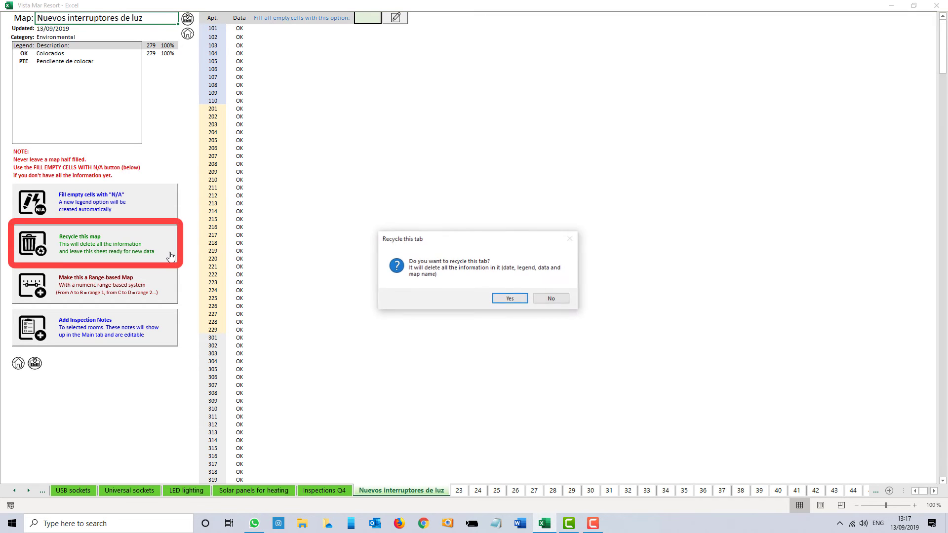
click(520, 298)
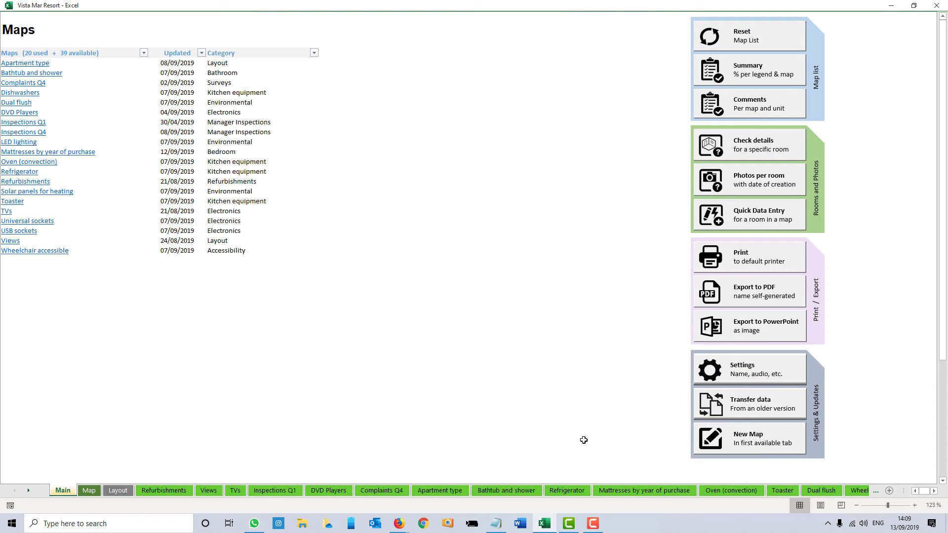
Step: Create a new map named Courtesy Coffee Makers and assign it to the Electronics category
click(741, 450)
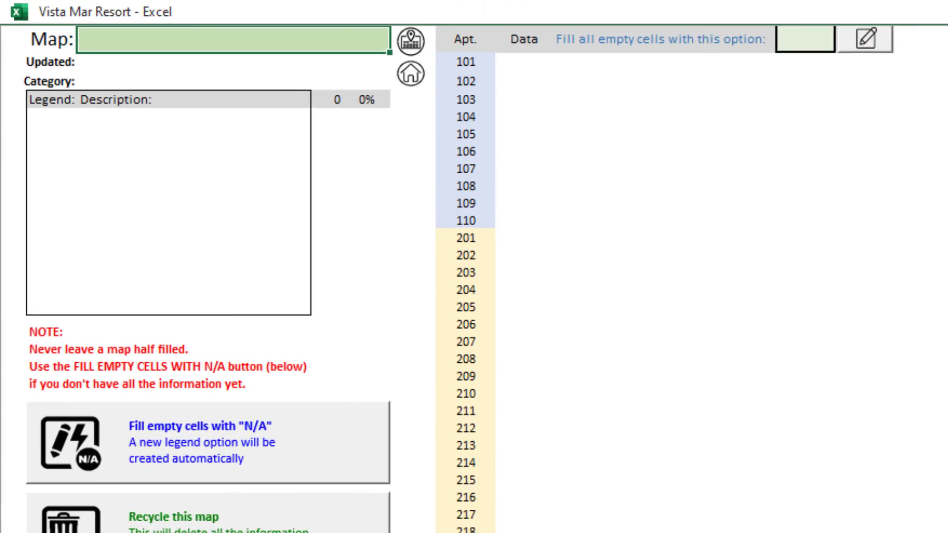
text(Courtesy)
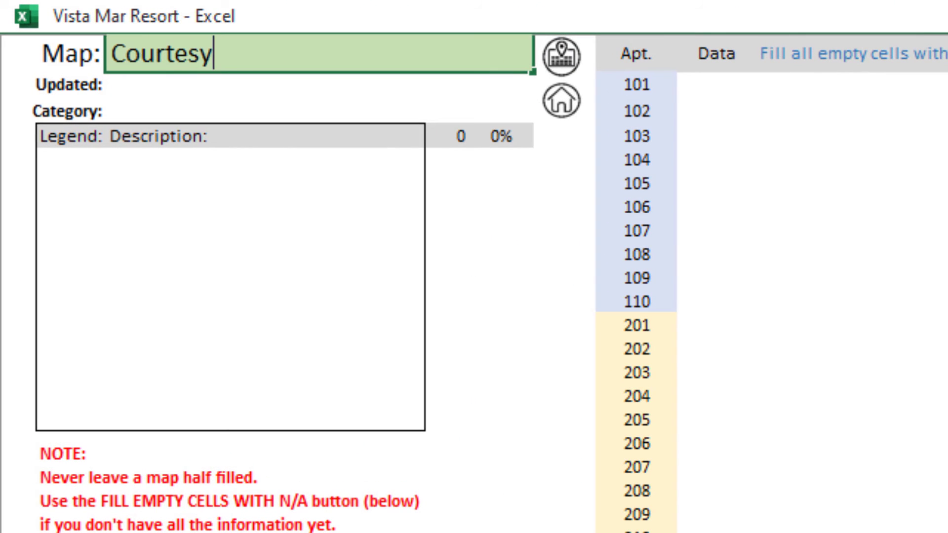
text( Coffee )
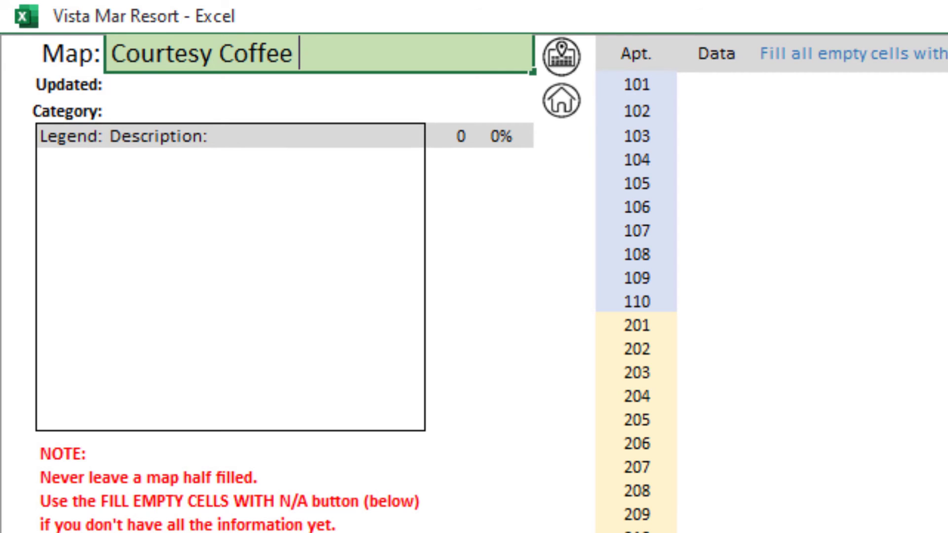
text(Makers)
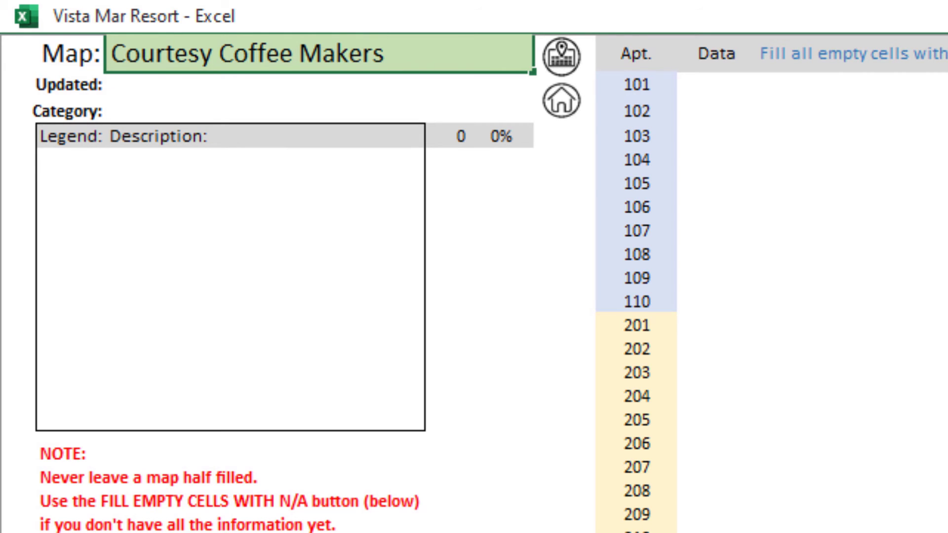
key(Return)
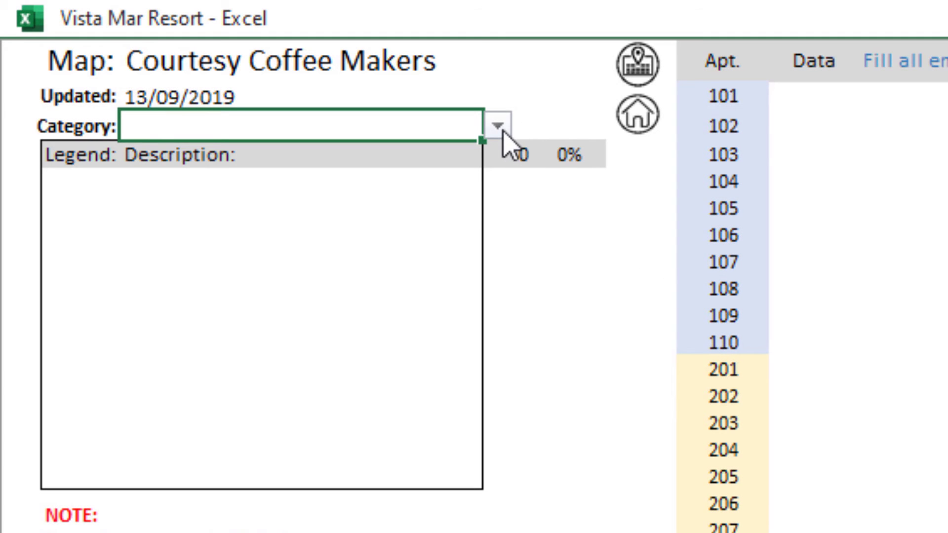
click(497, 127)
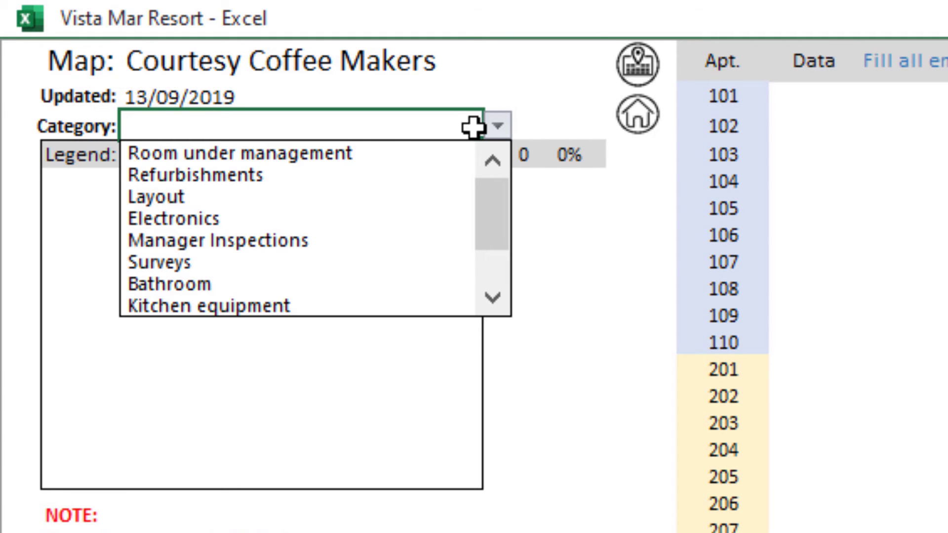
click(402, 217)
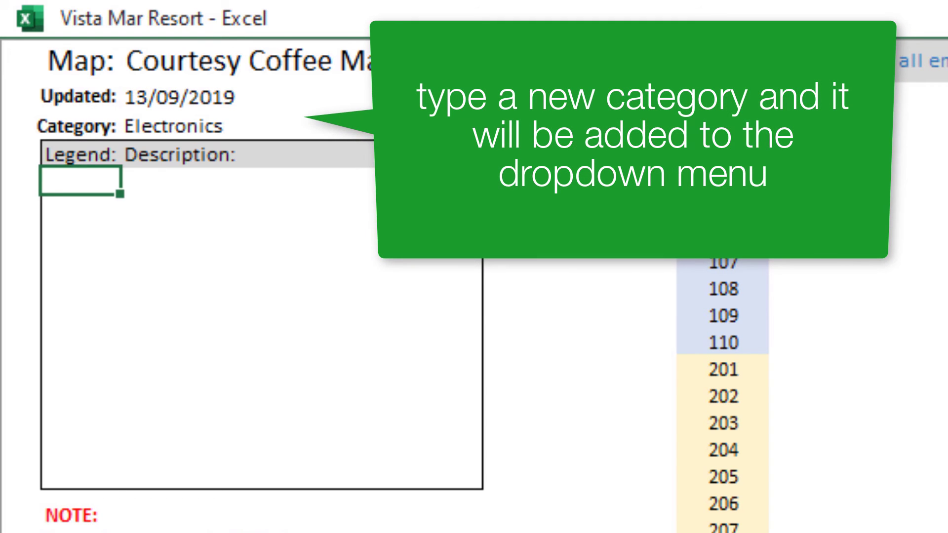
Step: Add legend code NI with the description Nespresso Inissia to the Courtesy Coffee Makers map
text(ni)
key(Tab)
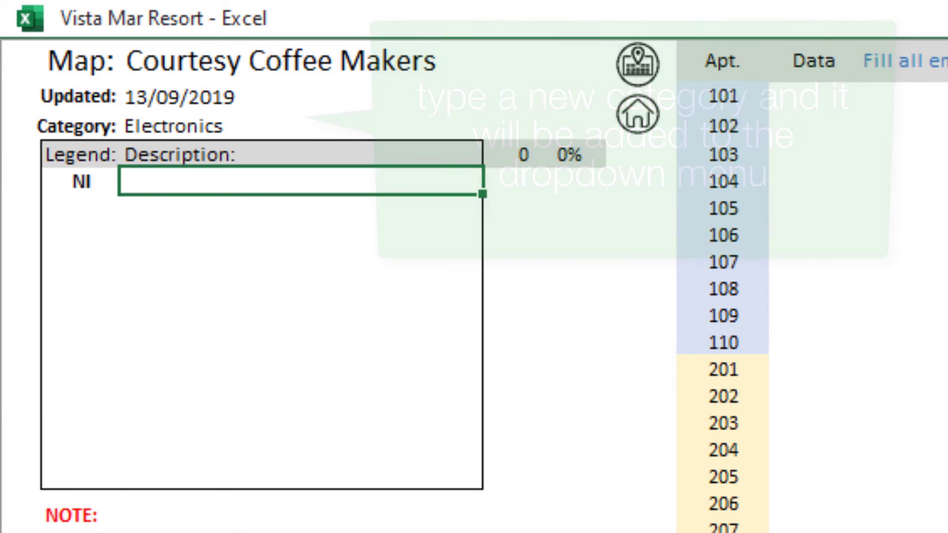
text(Nespres)
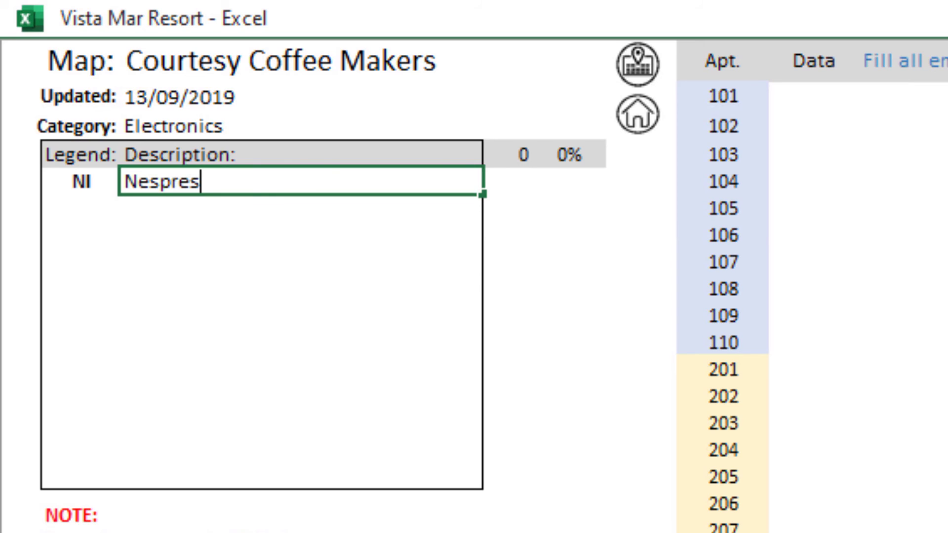
text(so In)
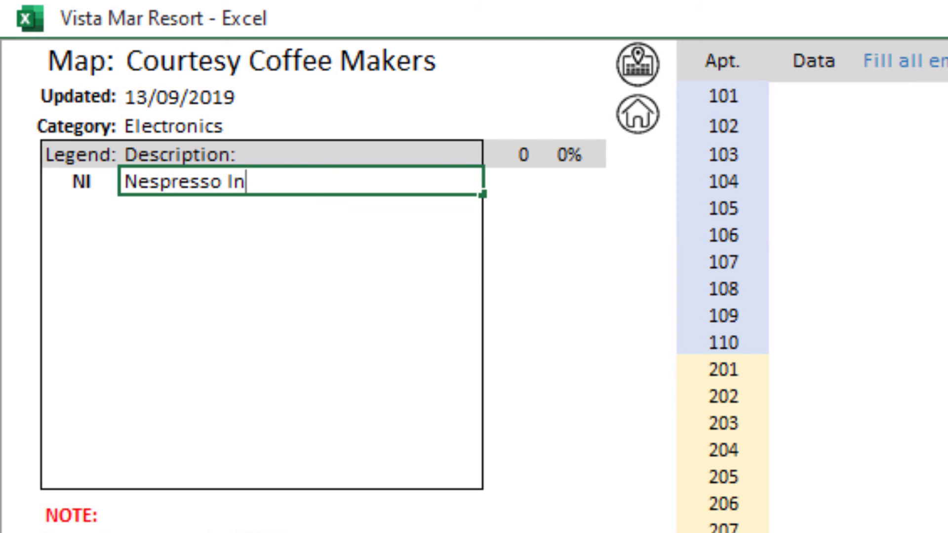
text(issia)
key(Return)
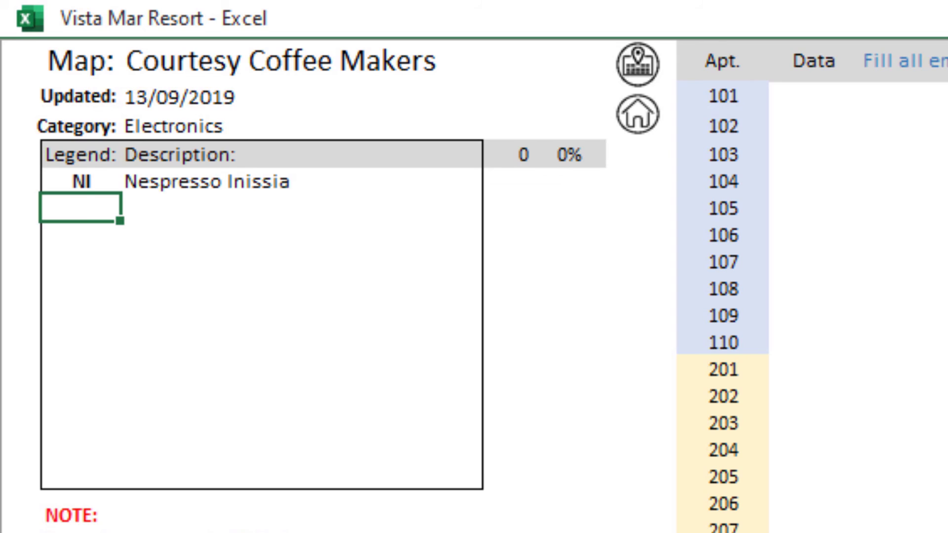
Step: Add a second legend code NP with the description Nespresso Pixie
text(np)
key(Tab)
text(Nespresso )
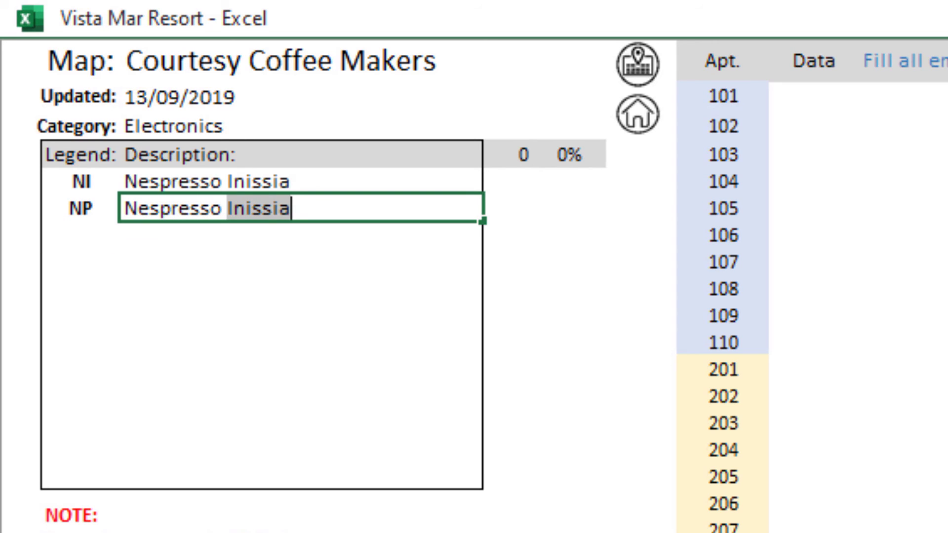
text(Pixie)
key(Return)
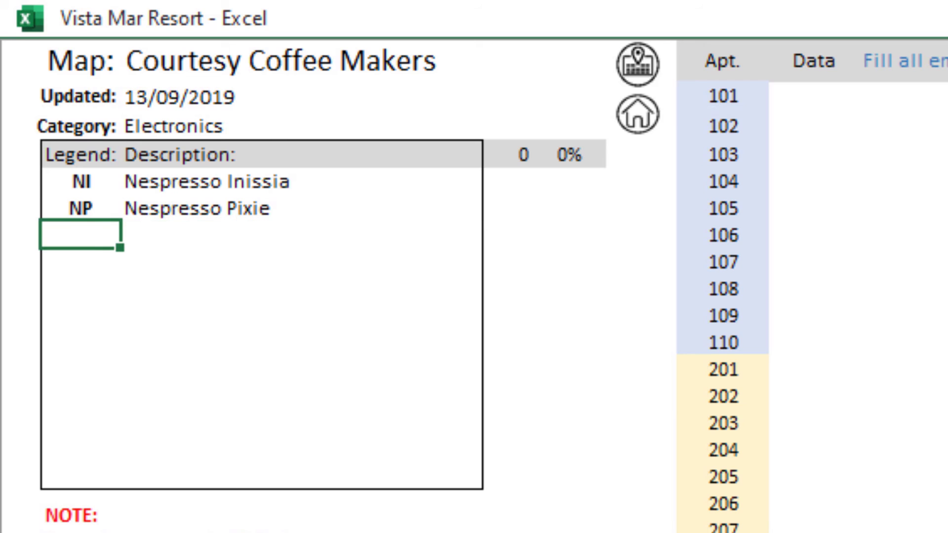
Step: Add legend code NM with the description Nespresso Maestria to the Courtesy Coffee Makers map
text(nm)
key(Tab)
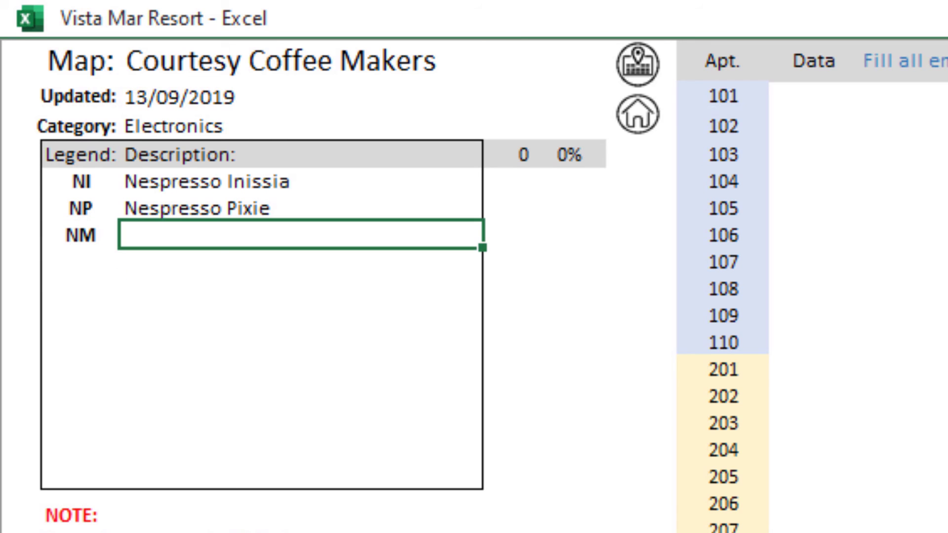
text(Nespres)
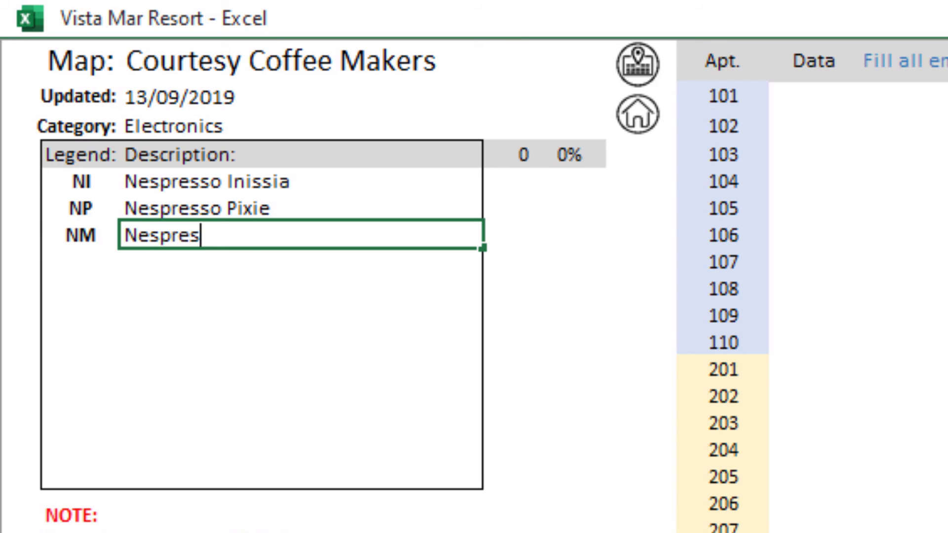
text(so Maestria)
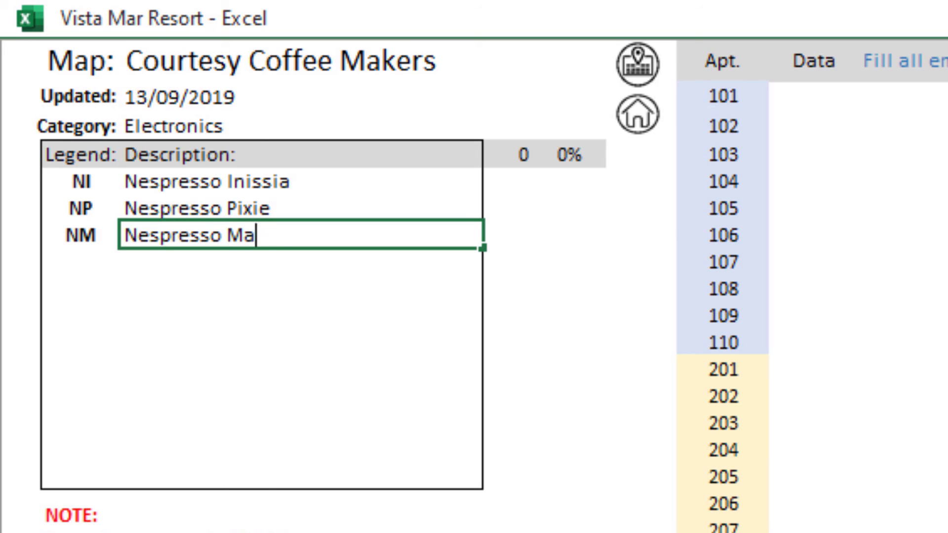
key(Down)
click(80, 261)
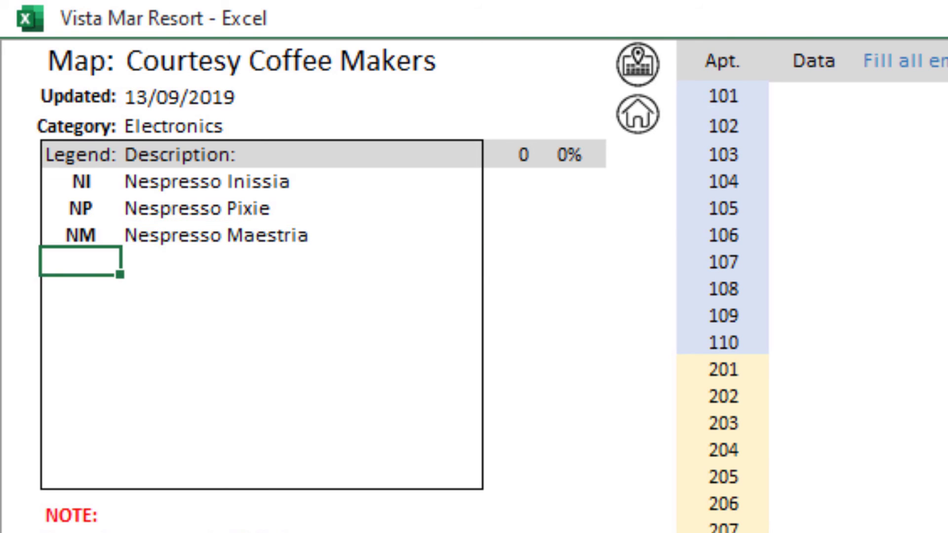
Step: Add legend code PS with the description Philips Senseo below the Nespresso Maestria entry
text(PS)
key(Tab)
text(P)
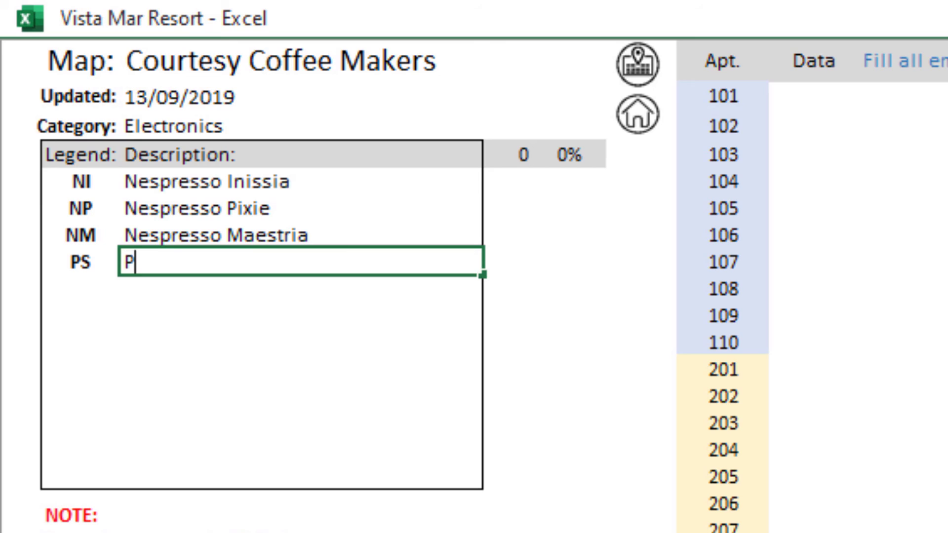
text(hilips)
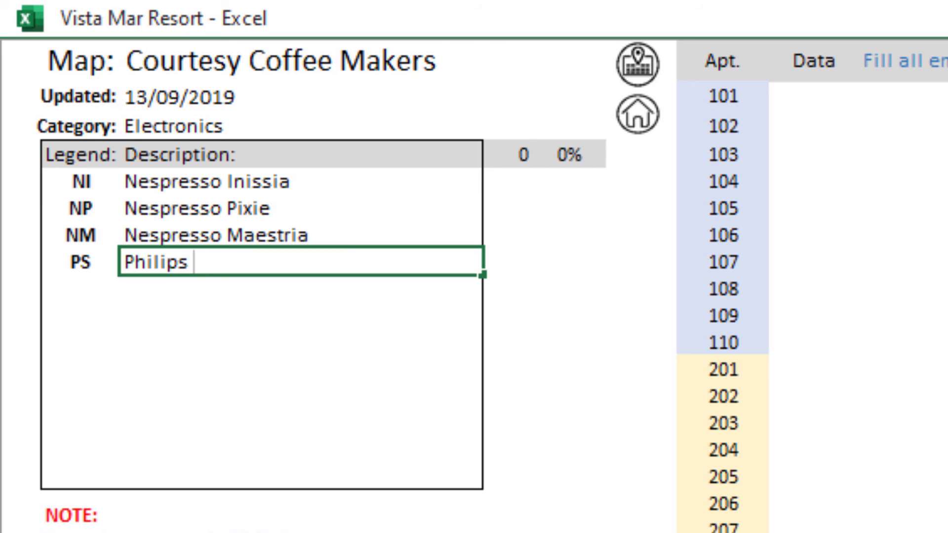
text( Senseo)
key(Return)
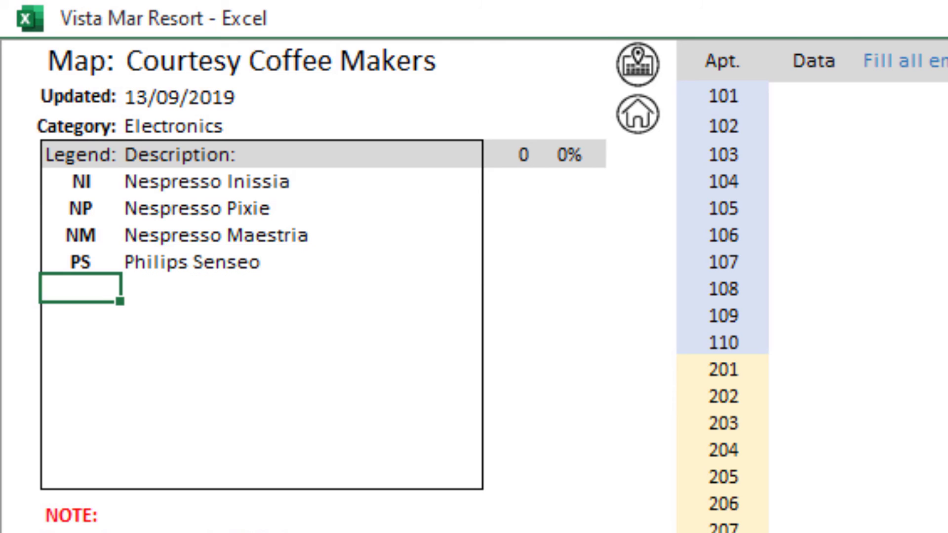
Step: Add legend code BT with the description Bosch Tassimo below the Philips Senseo entry
text(bt)
key(Tab)
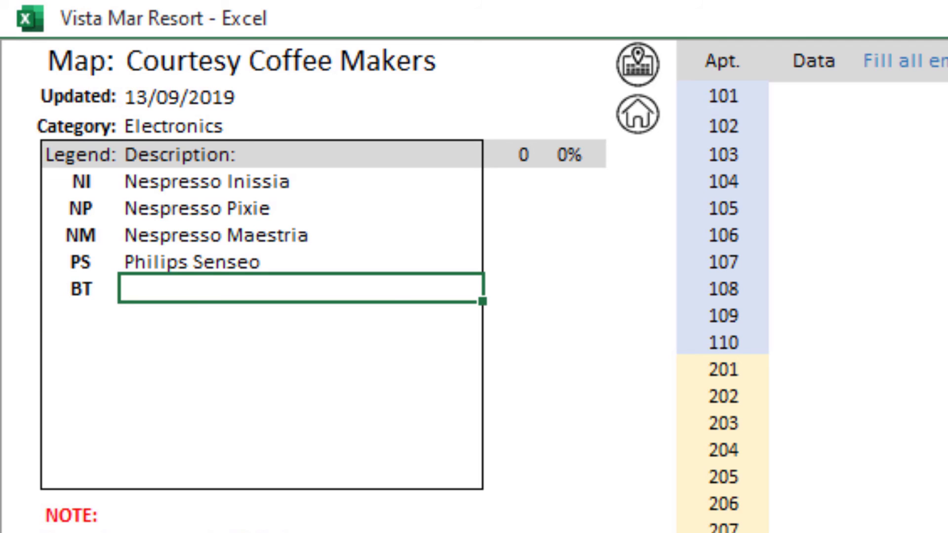
text(Bosch Tassimo)
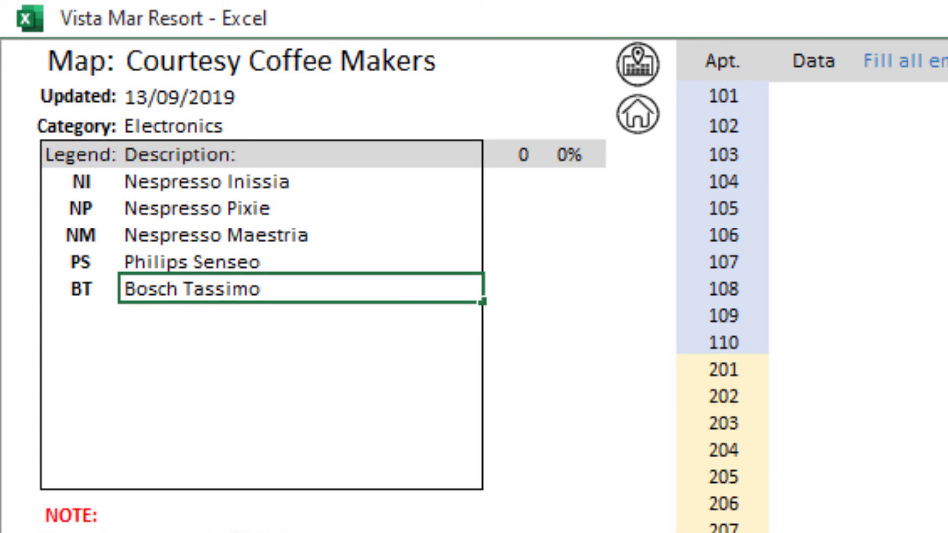
key(Return)
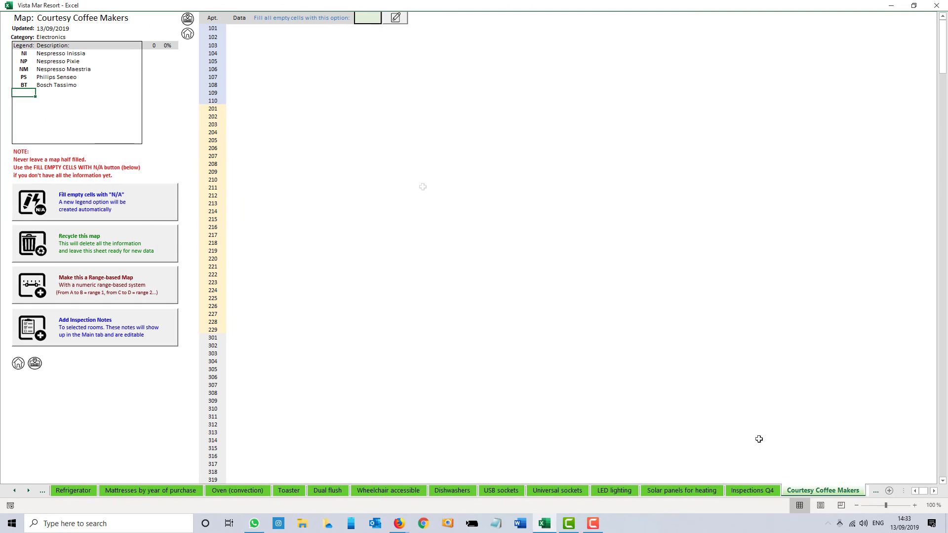
Step: Fill all empty apartment cells of the Courtesy Coffee Makers map with the option NP
click(369, 18)
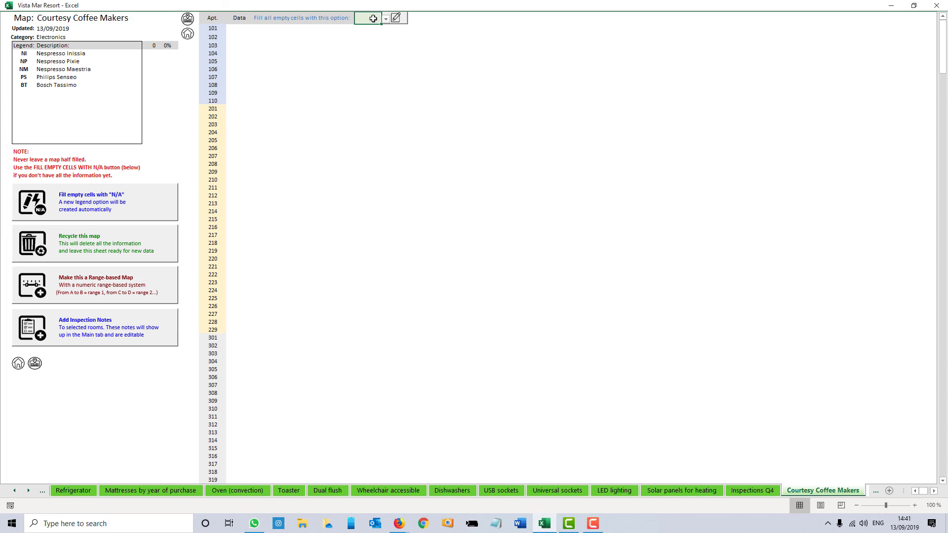
click(386, 20)
key(Down)
key(Down)
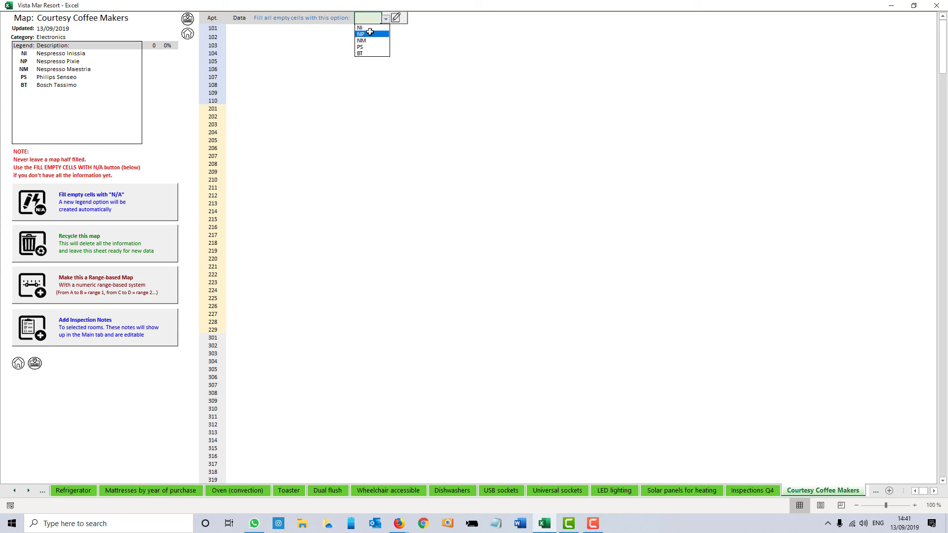
key(Return)
click(404, 22)
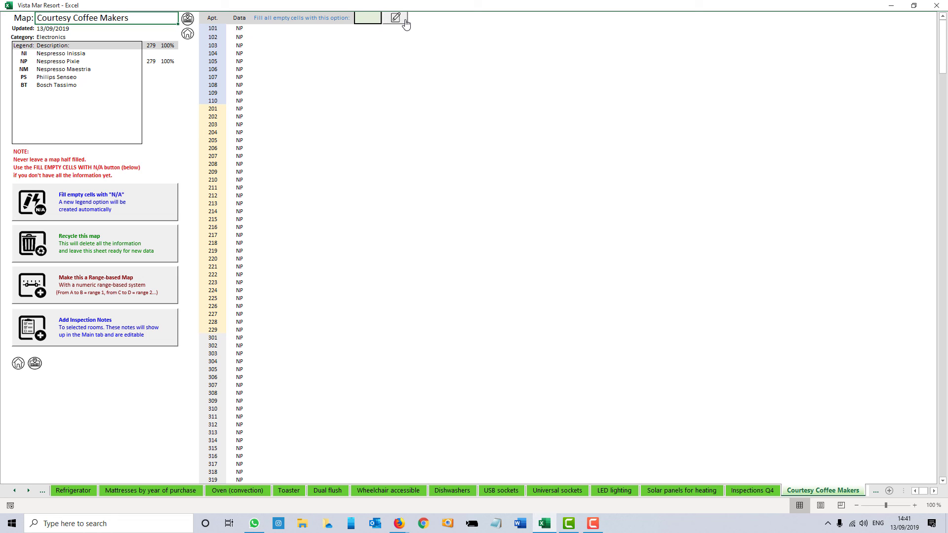
Step: Clear the data of apartments 201 to 229 and fill the emptied cells with N/A
drag(241, 108, 242, 330)
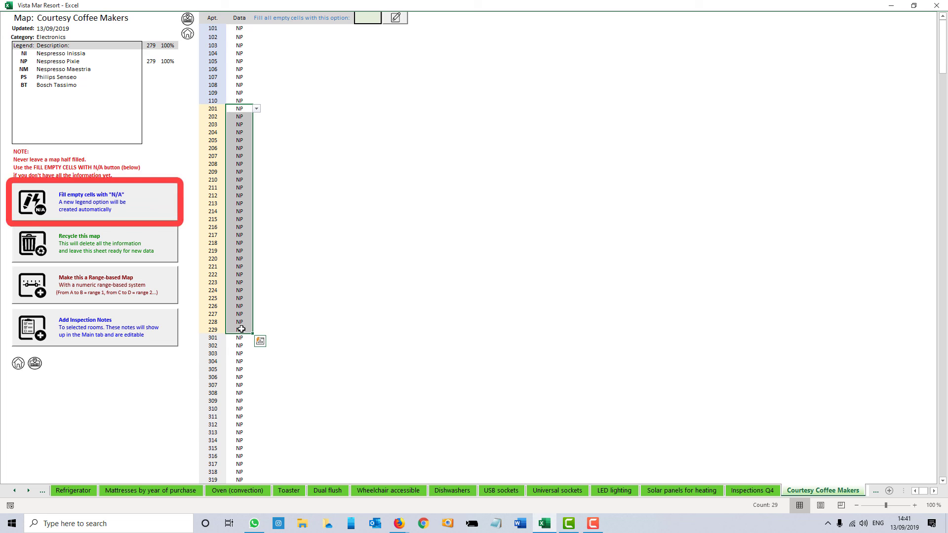
key(Delete)
click(285, 329)
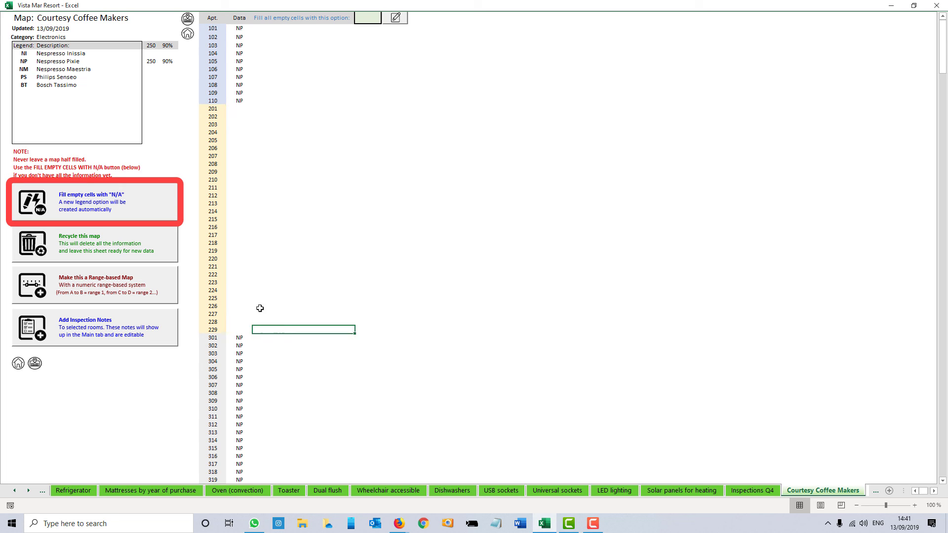
click(148, 220)
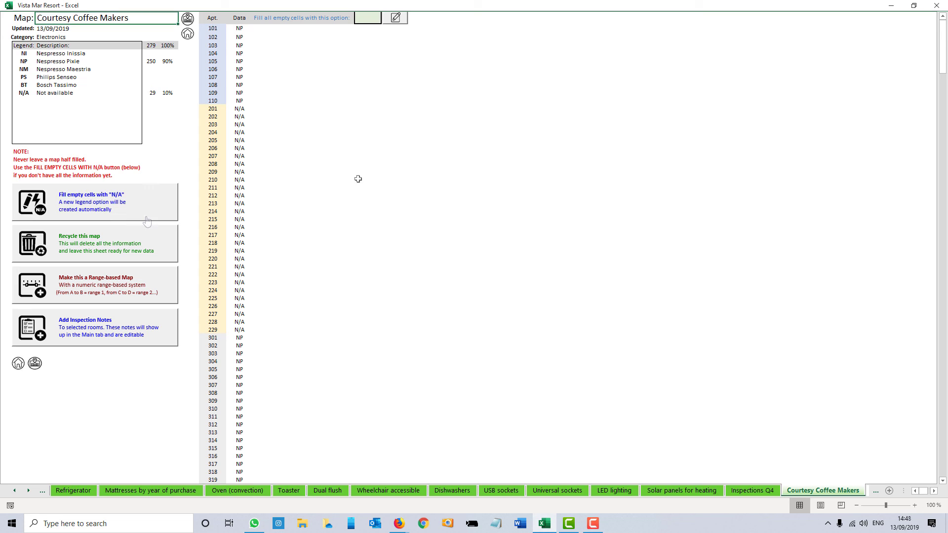
Step: Enter the codes NM, PS, BT and NI for apartments 201, 202, 203 and 204
click(239, 109)
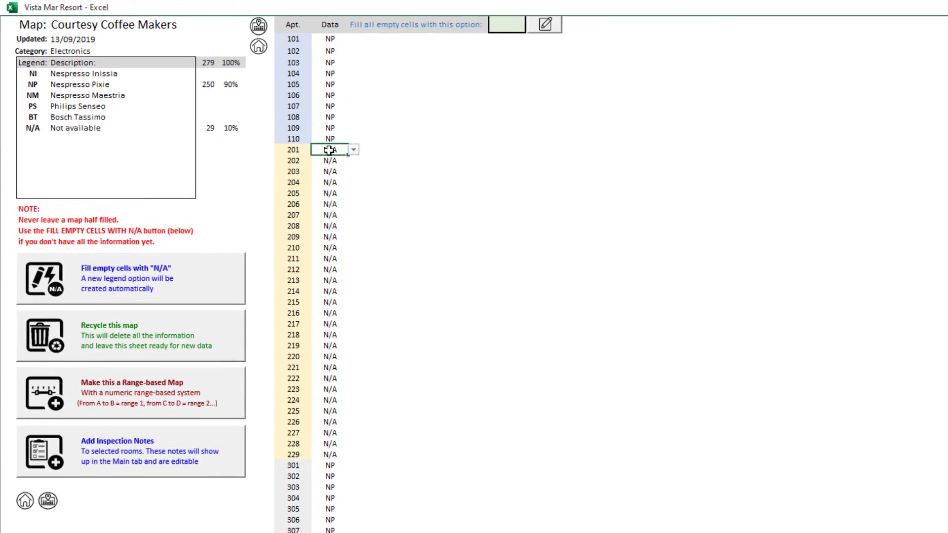
text(NM)
key(Return)
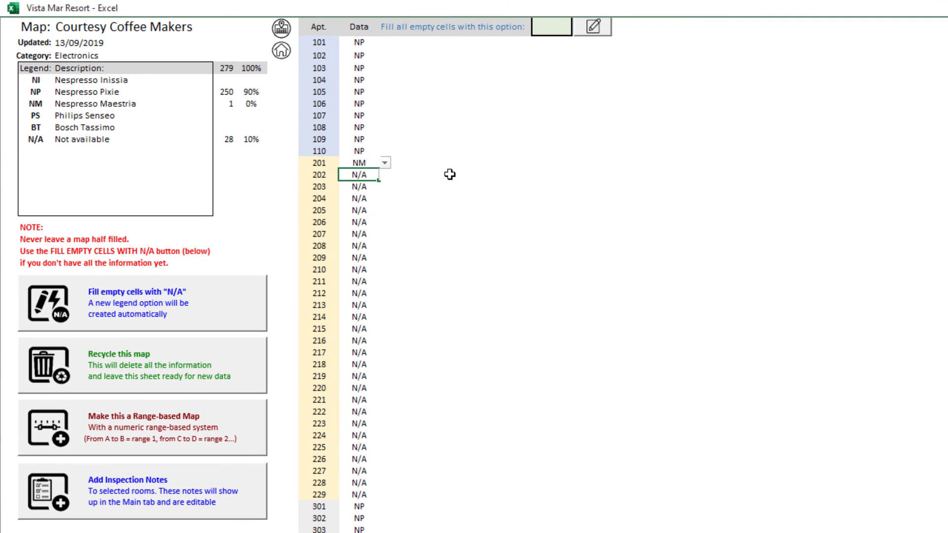
text(ps)
key(Return)
text(bt)
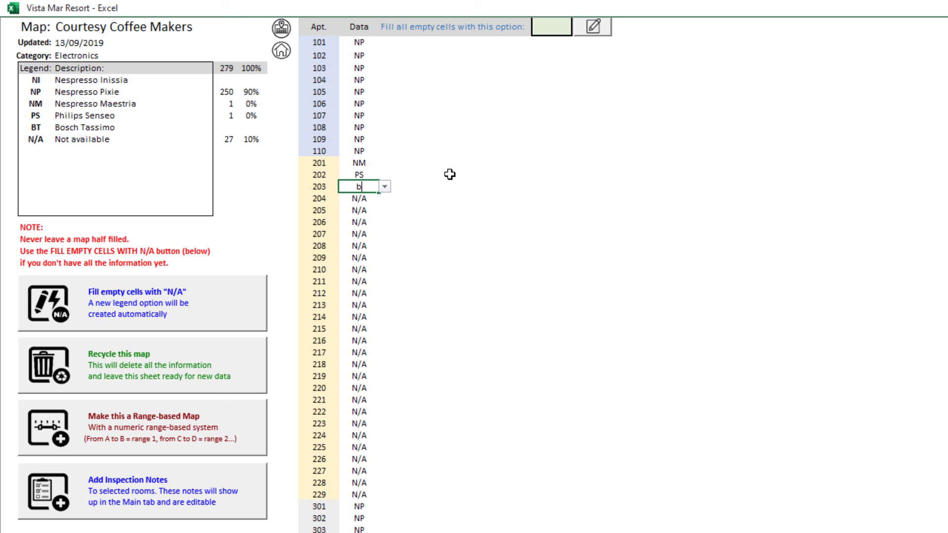
key(Return)
key(Return)
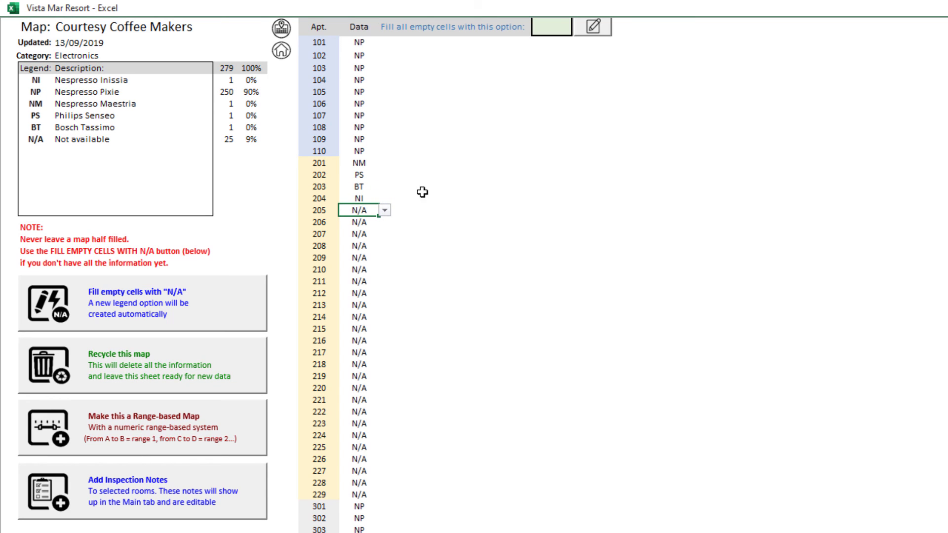
Step: Choose NP for apartment 205 and NI for apartment 208 from the legend options
click(384, 210)
click(368, 233)
click(363, 246)
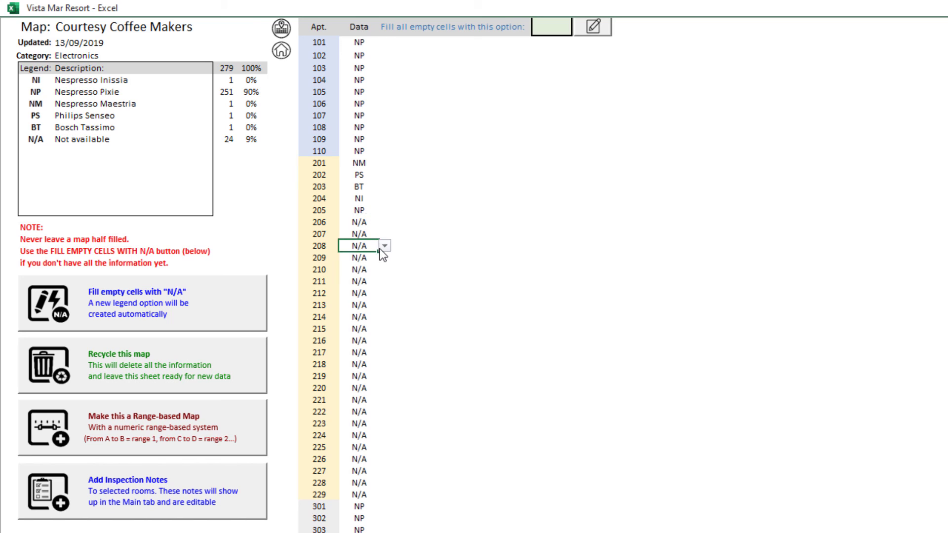
click(385, 246)
click(368, 260)
Step: Choose PS for apartment 213 and copy it down through apartment 229
click(366, 305)
click(384, 305)
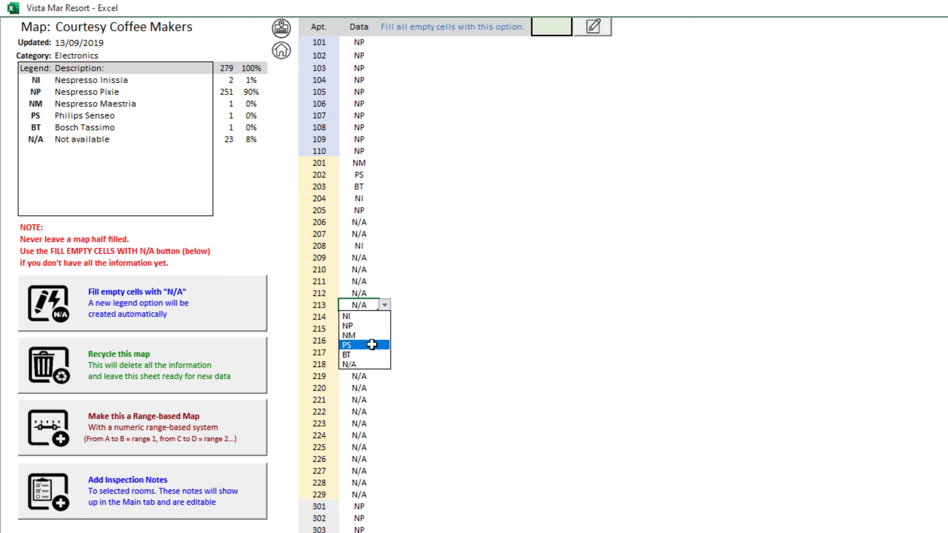
click(373, 344)
click(427, 349)
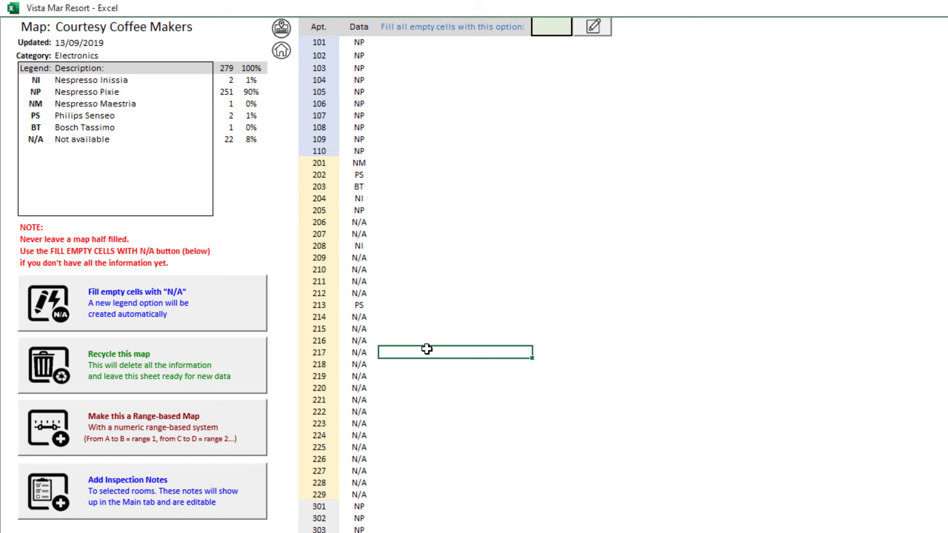
click(369, 306)
drag(379, 311, 388, 497)
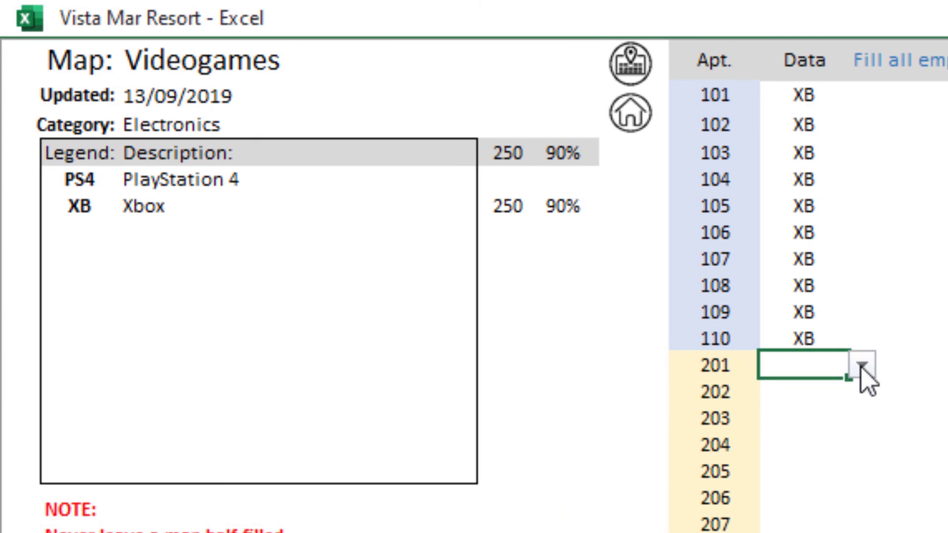
Step: In the Videogames map, choose PS4 for apartment 201 from the legend options
click(729, 311)
click(711, 328)
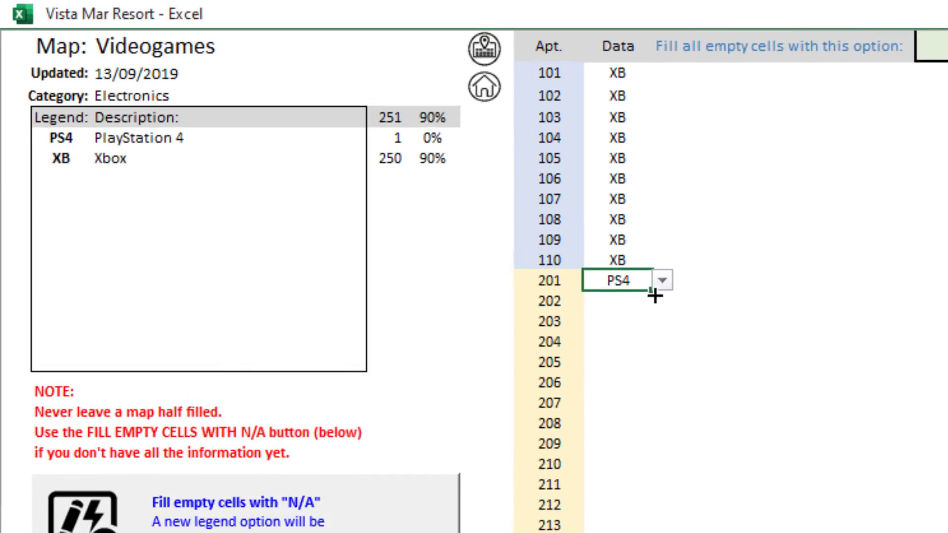
Step: Try to fill the PS4 code from apartment 201 down through apartment 229 with a plain fill
drag(850, 379, 889, 524)
drag(416, 246, 425, 521)
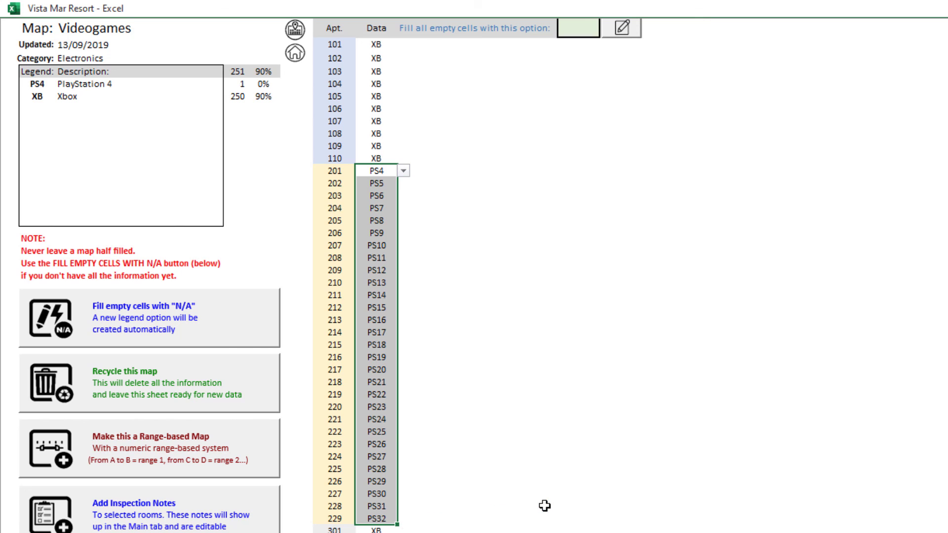
click(484, 506)
Step: Copy the PS4 code unchanged from apartment 201 down through apartment 229 without incrementing its number
click(380, 169)
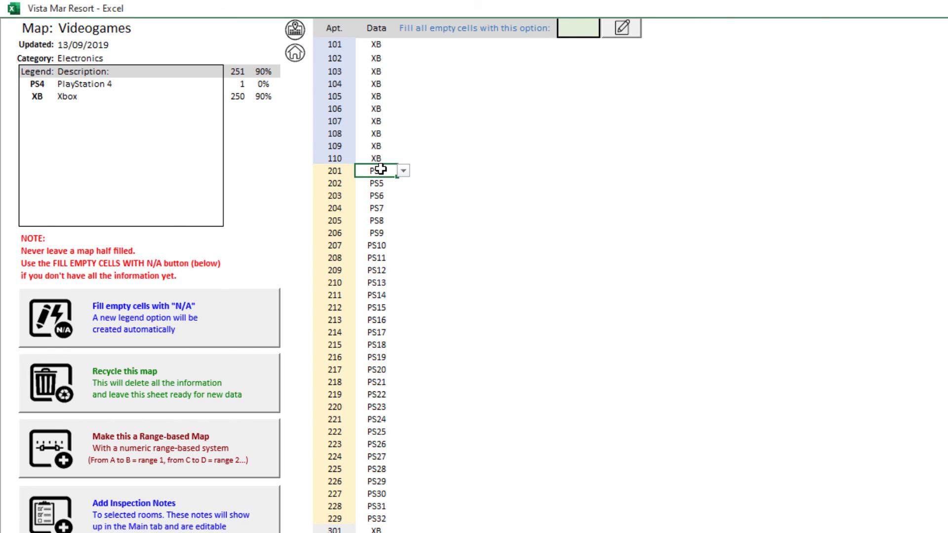
key(ctrl)
drag(396, 174, 419, 527)
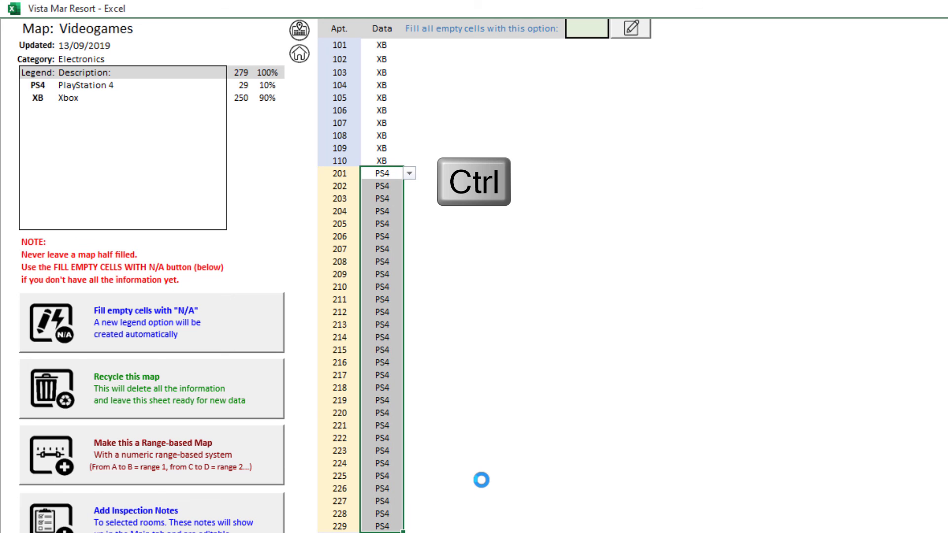